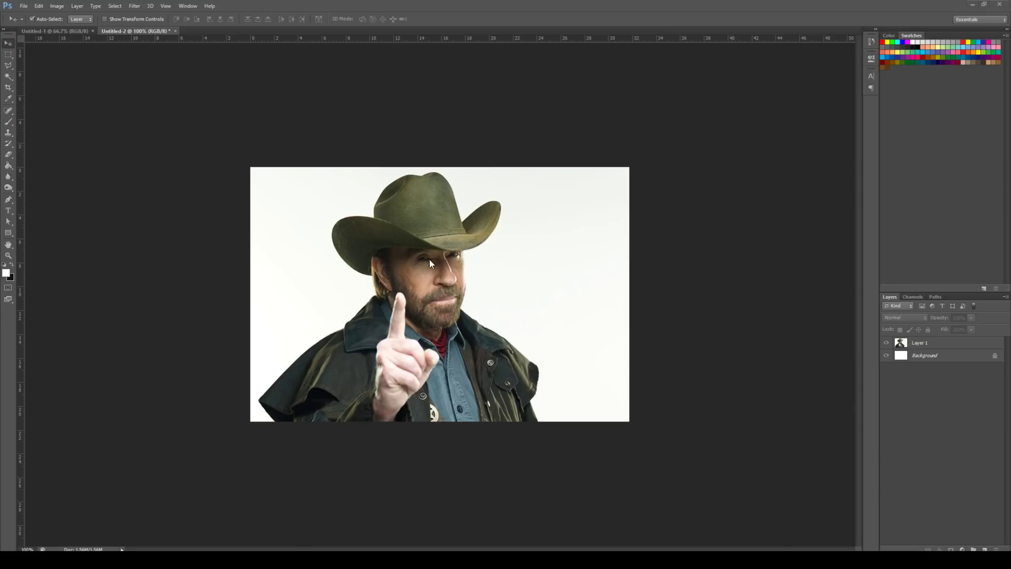
Inspect the cowboy photo's pixels at 3200%, return to 100%, and bring up Curves (Ctrl+M).
{"action": "key", "text": "ctrl+plus"}
{"action": "key", "text": "ctrl+plus"}
{"action": "key", "text": "ctrl+plus"}
{"action": "key", "text": "ctrl+plus"}
{"action": "key", "text": "ctrl+plus"}
{"action": "key", "text": "ctrl+plus"}
{"action": "key", "text": "ctrl+plus"}
{"action": "key", "text": "ctrl+plus"}
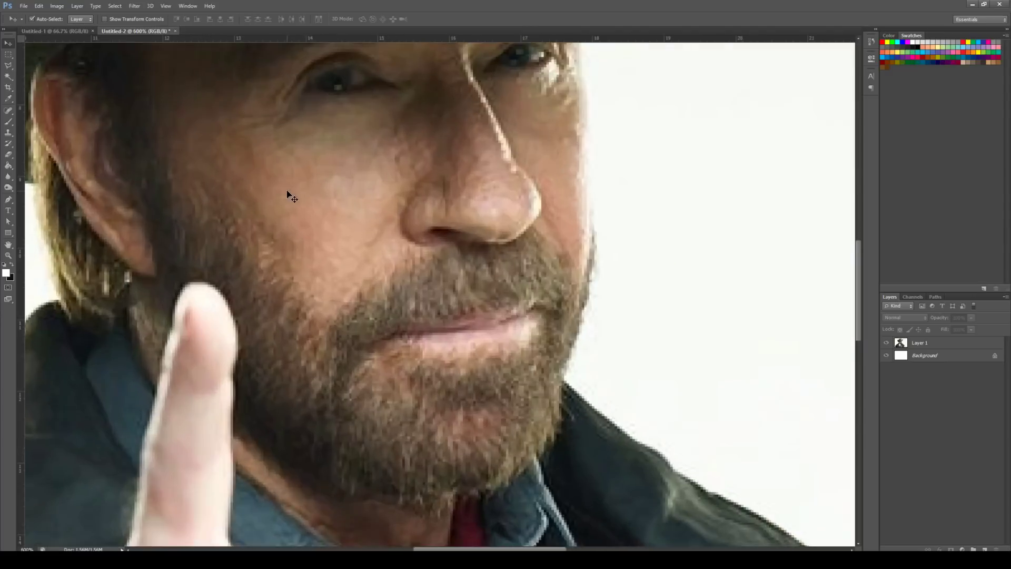
{"action": "key", "text": "ctrl+plus"}
{"action": "key", "text": "ctrl+plus"}
{"action": "key", "text": "ctrl+plus"}
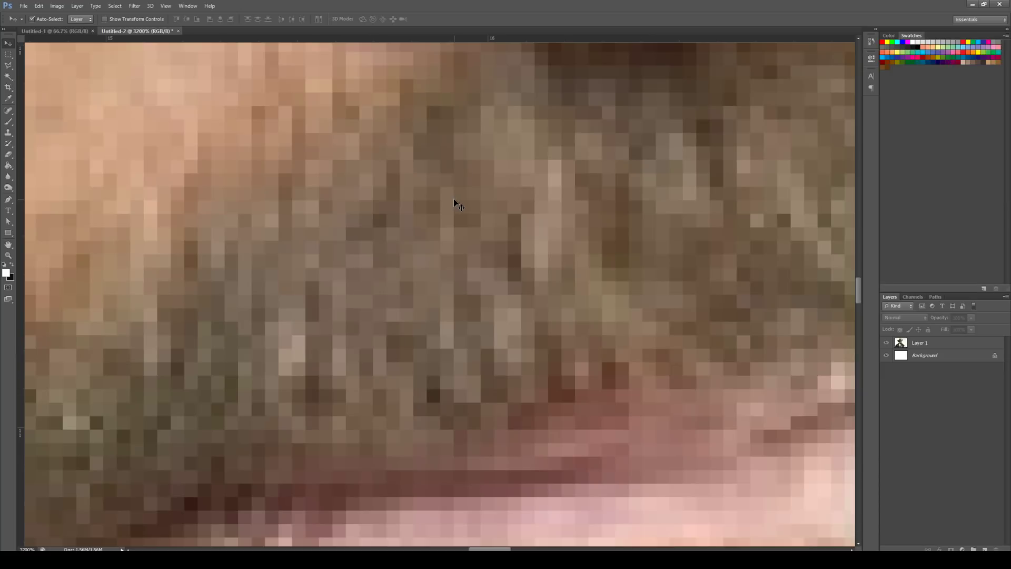
{"action": "scroll", "coordinate": [458, 205], "scroll_direction": "down", "scroll_amount": 5}
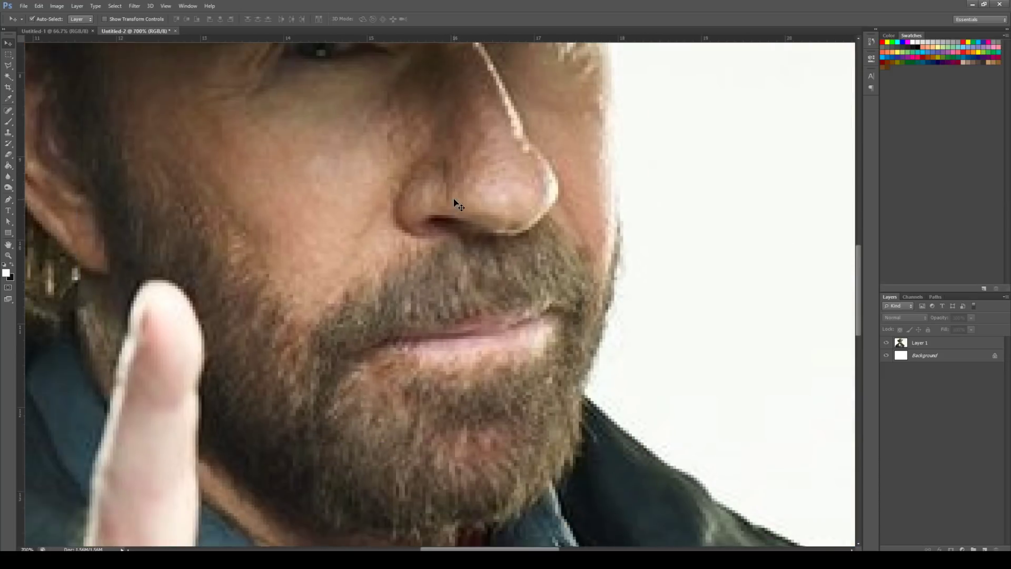
{"action": "scroll", "coordinate": [455, 201], "scroll_direction": "down", "scroll_amount": 5}
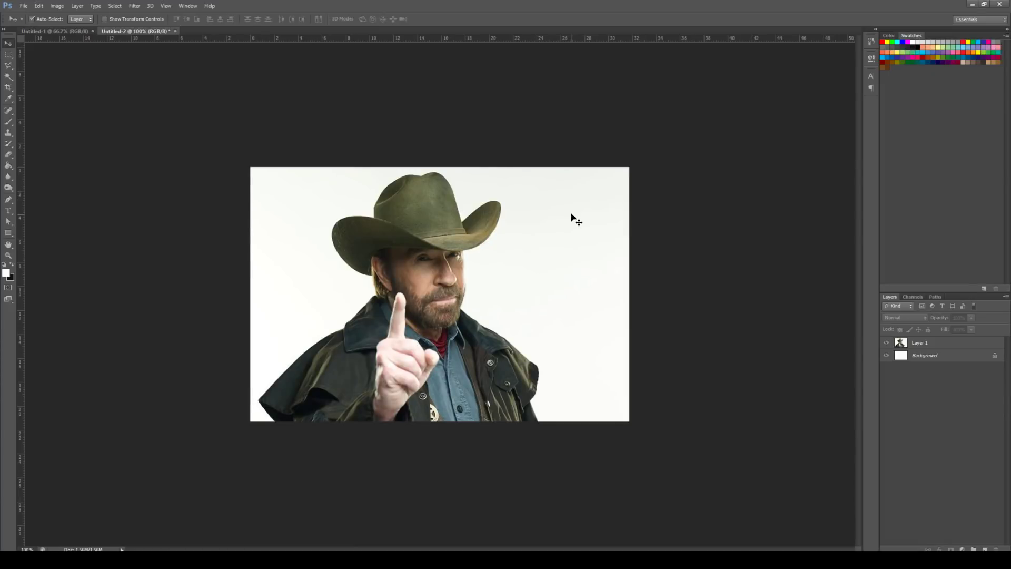
{"action": "key", "text": "ctrl+m"}
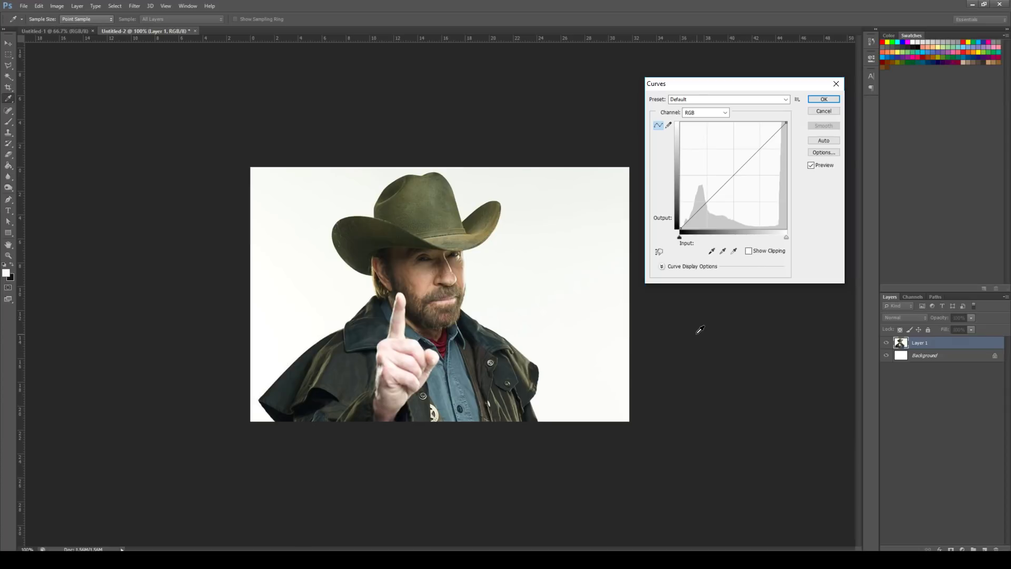
Apply an S-curve by lowering a shadow point and lifting a highlight point, checking the preview.
{"action": "left_click", "coordinate": [709, 199]}
{"action": "left_click_drag", "start_coordinate": [708, 200], "coordinate": [714, 203]}
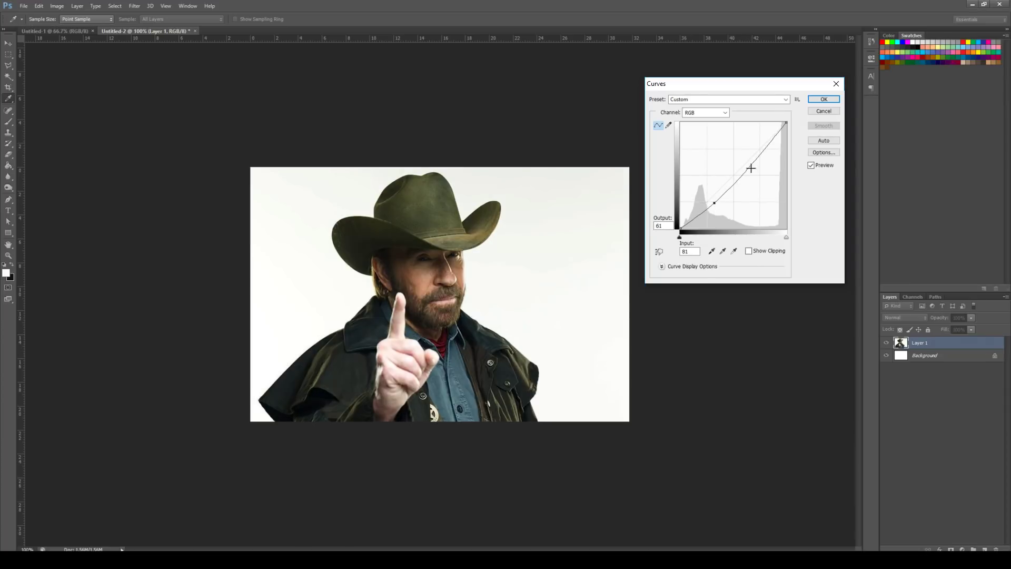
{"action": "left_click_drag", "start_coordinate": [754, 160], "coordinate": [756, 146]}
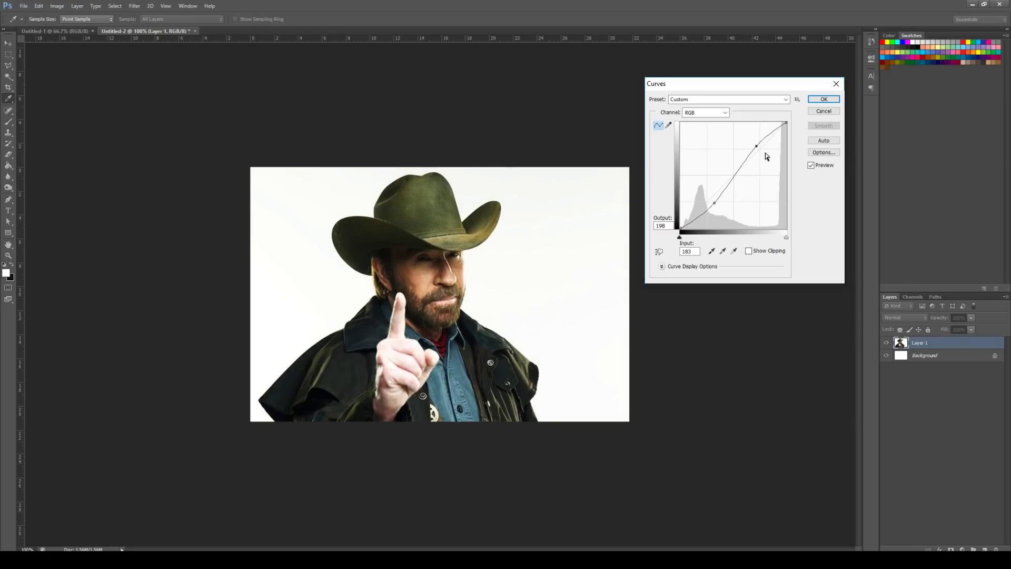
{"action": "left_click", "coordinate": [811, 165]}
{"action": "left_click", "coordinate": [811, 165]}
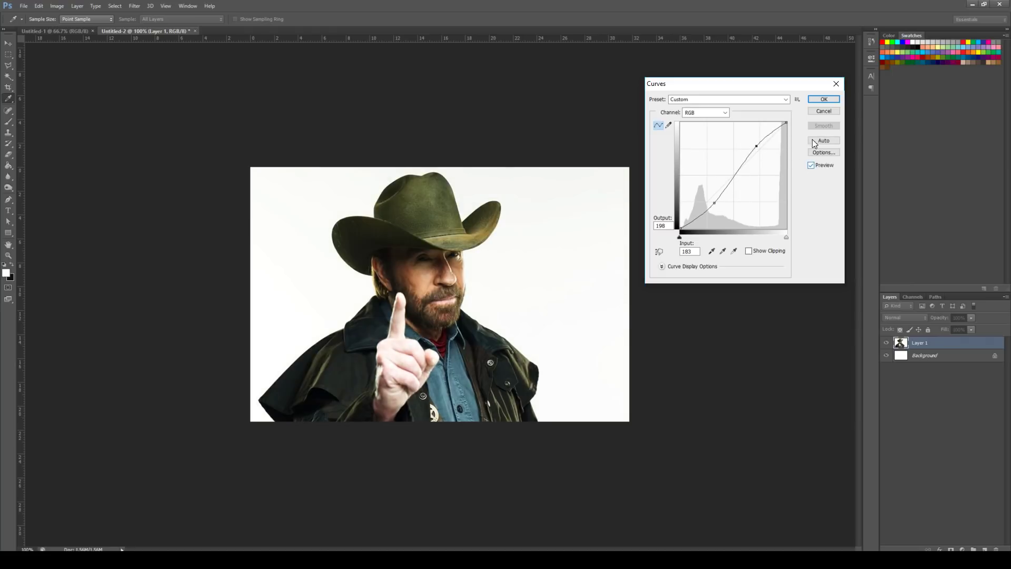
{"action": "left_click", "coordinate": [824, 99]}
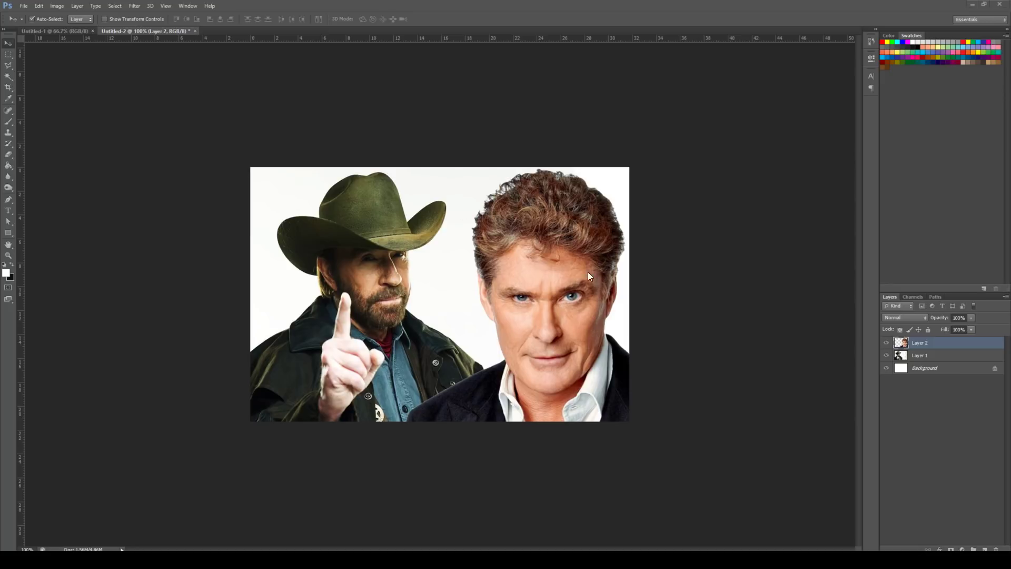
Move Layer 2's portrait, scale it to 83% from the top-left corner, and nudge it beside the cowboy.
{"action": "left_click_drag", "start_coordinate": [574, 273], "coordinate": [521, 279]}
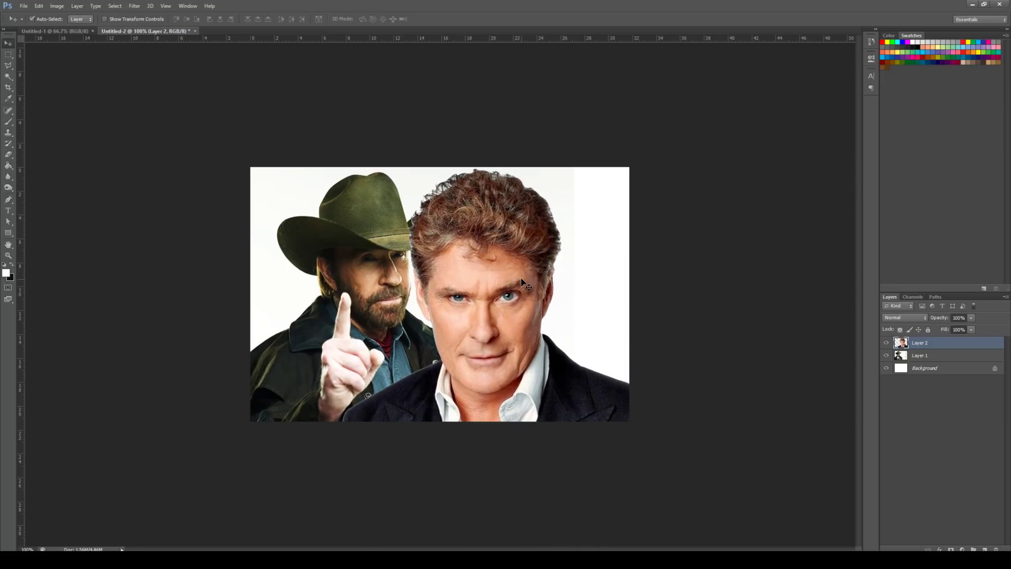
{"action": "key", "text": "ctrl+t"}
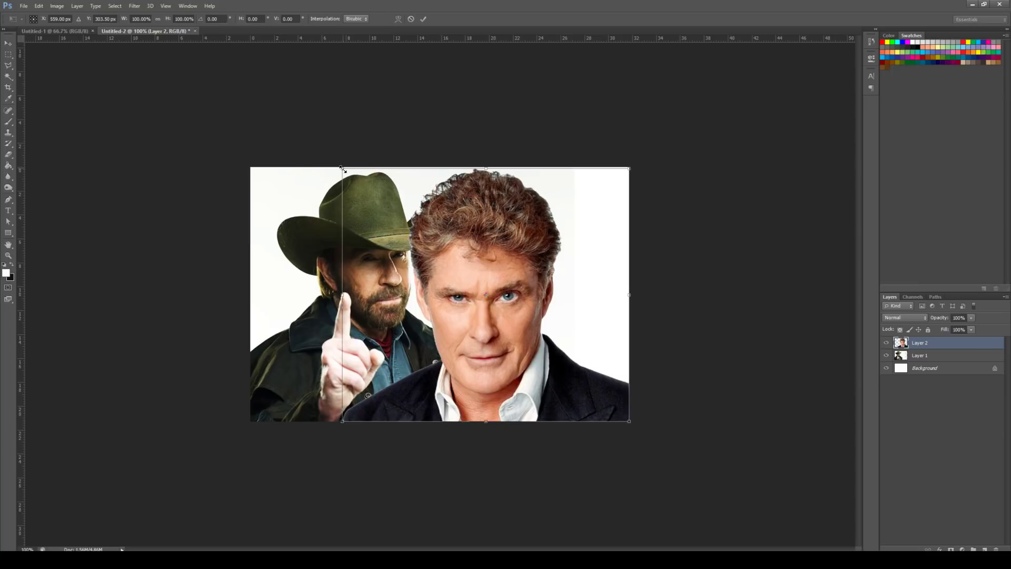
{"action": "left_click_drag", "start_coordinate": [342, 168], "coordinate": [398, 207]}
{"action": "left_click_drag", "start_coordinate": [501, 284], "coordinate": [520, 290]}
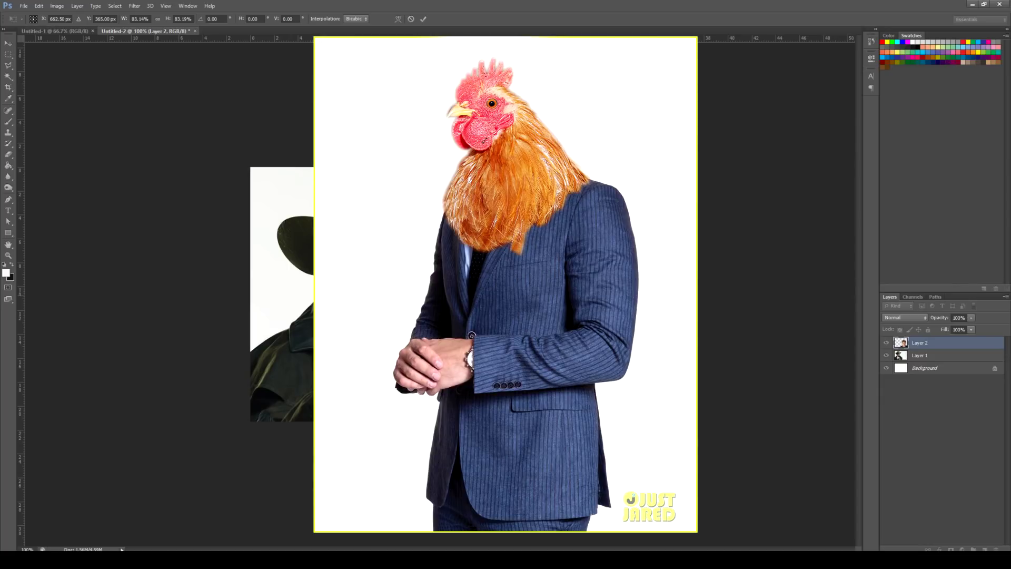
{"action": "key", "text": "Return"}
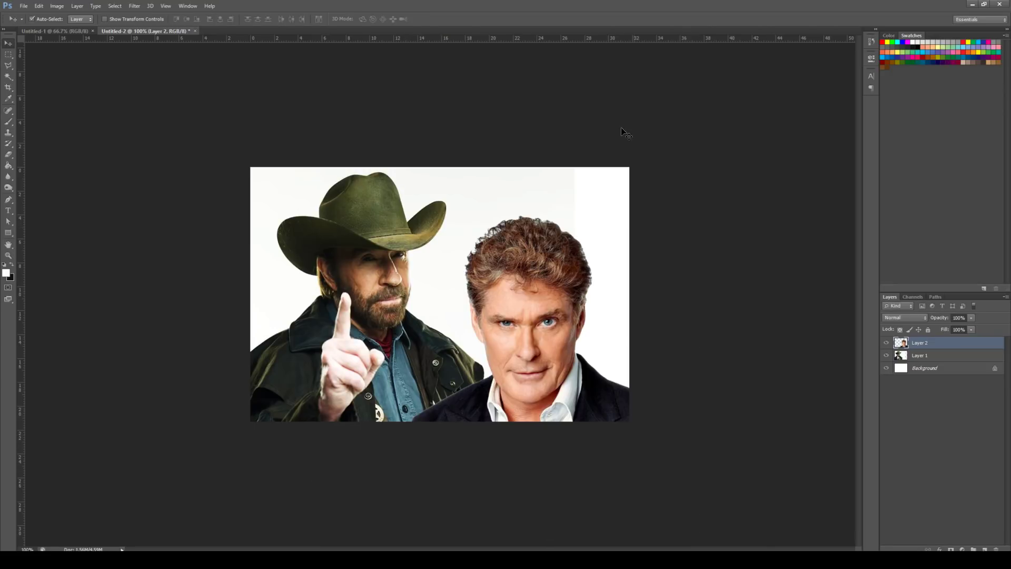
In Liquify, forward-warp the skin around his right eye and bloat his lips.
{"action": "left_click", "coordinate": [138, 7]}
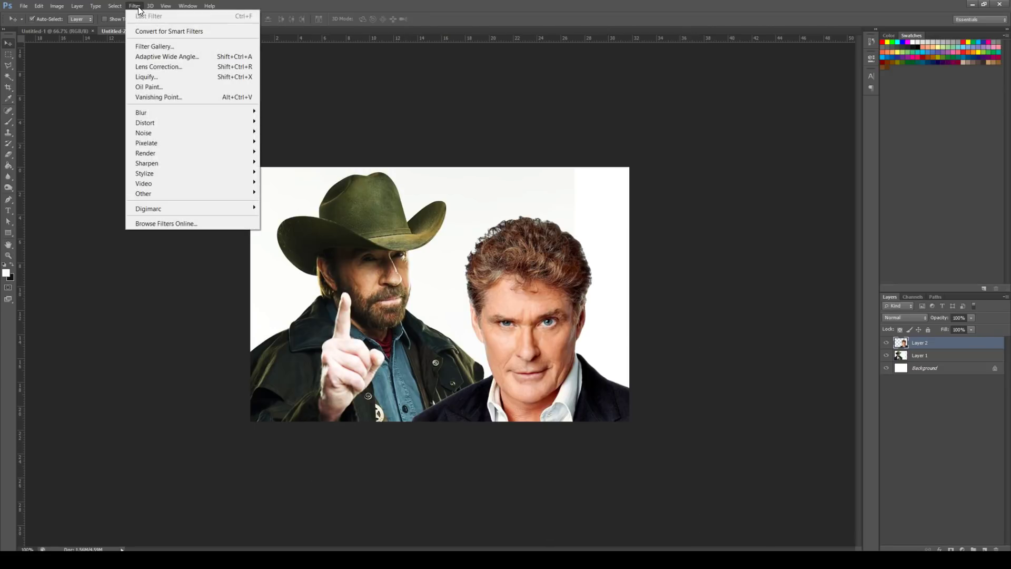
{"action": "left_click", "coordinate": [199, 78]}
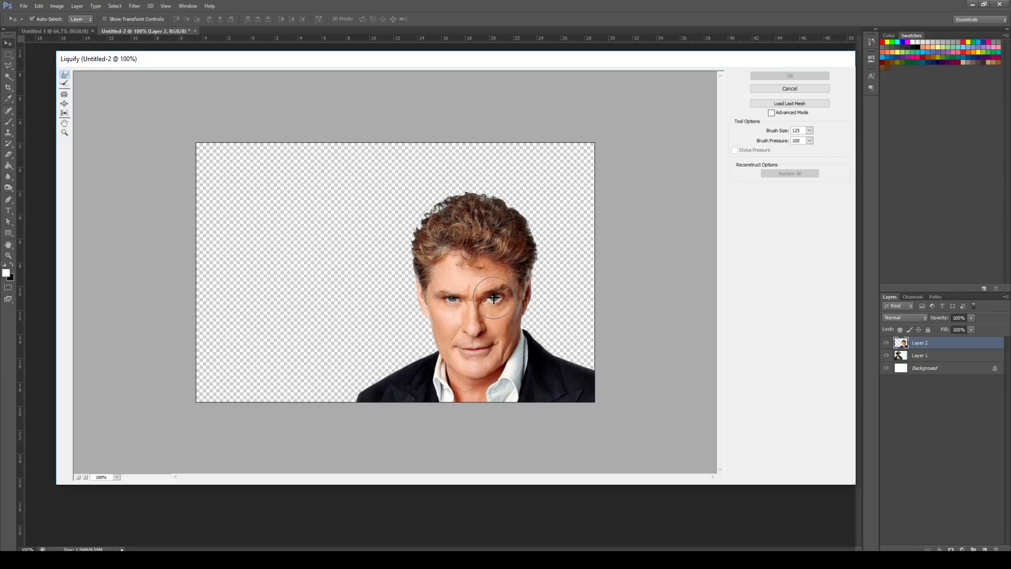
{"action": "left_click_drag", "start_coordinate": [494, 298], "coordinate": [496, 299]}
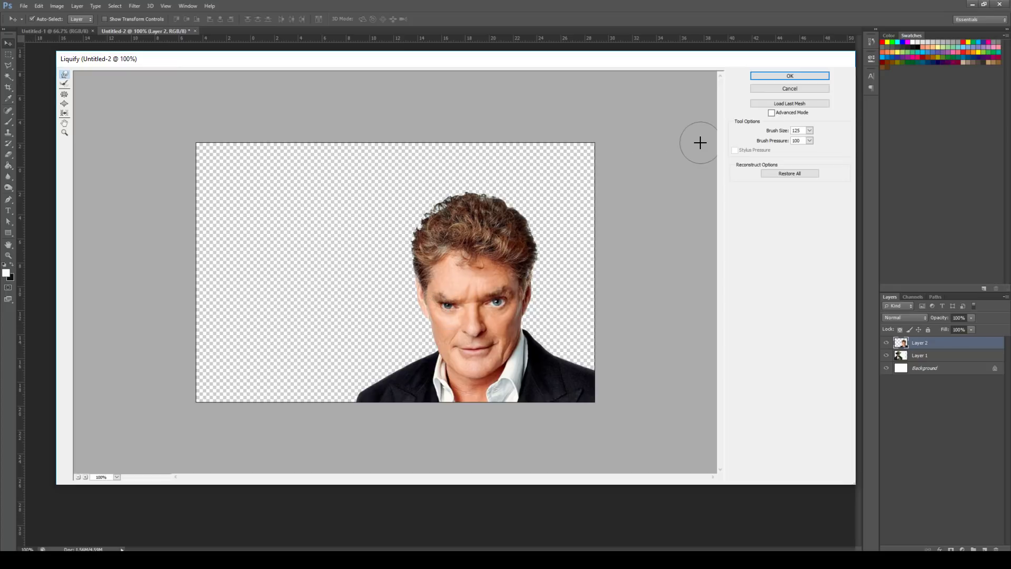
{"action": "key", "text": "b"}
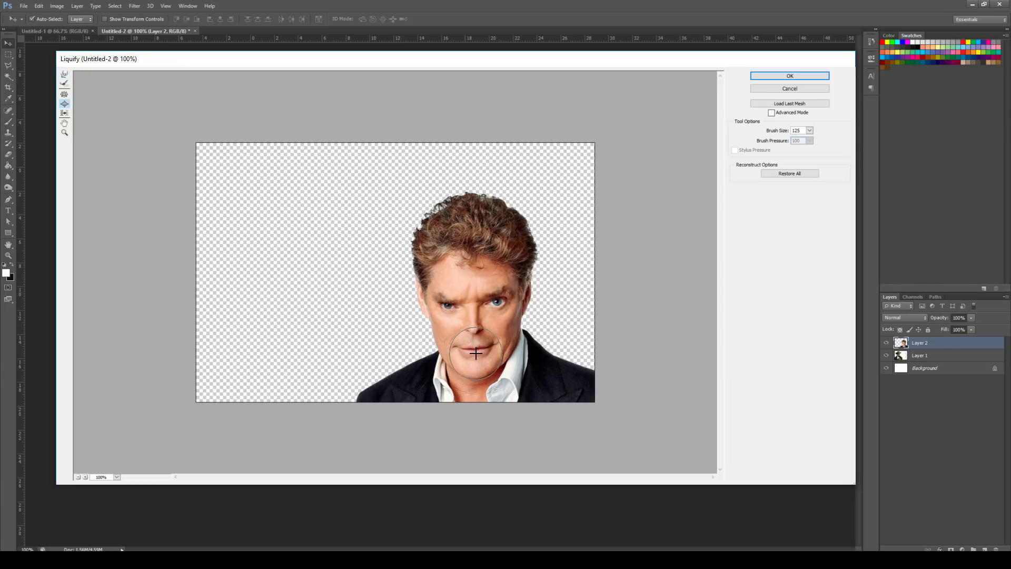
{"action": "left_click_drag", "start_coordinate": [476, 352], "coordinate": [476, 353]}
{"action": "left_click", "coordinate": [768, 77]}
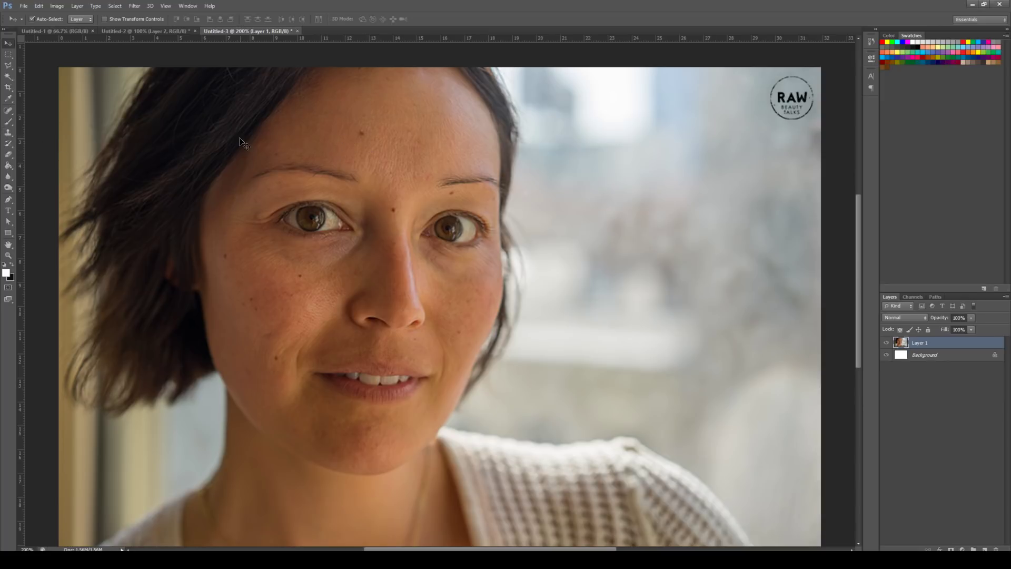
Clone clean forehead skin over the woman's forehead mole with the Clone Stamp.
{"action": "key", "text": "s"}
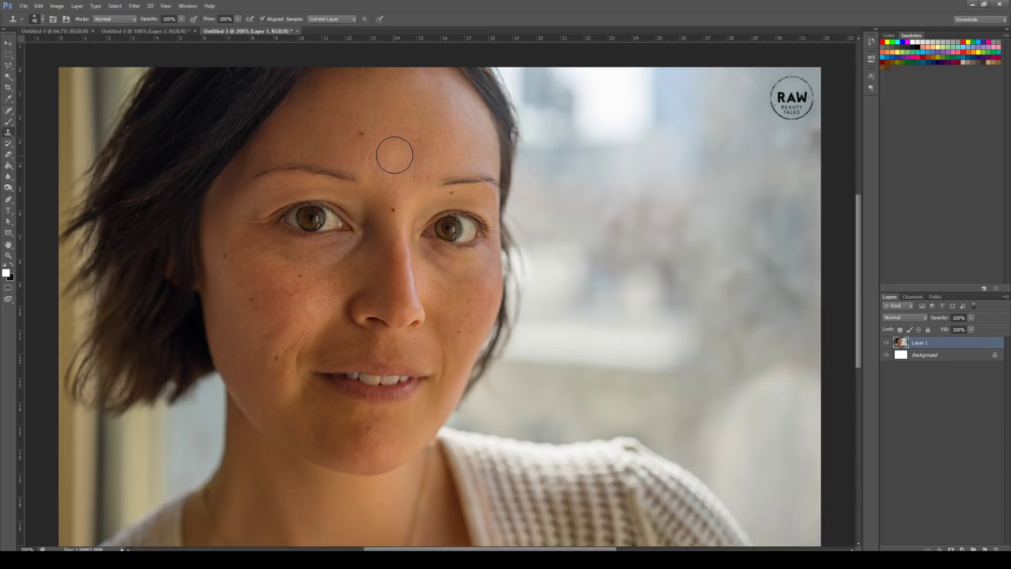
{"action": "key", "text": "alt"}
{"action": "left_click", "coordinate": [359, 151], "text": "alt"}
{"action": "left_click", "coordinate": [361, 132]}
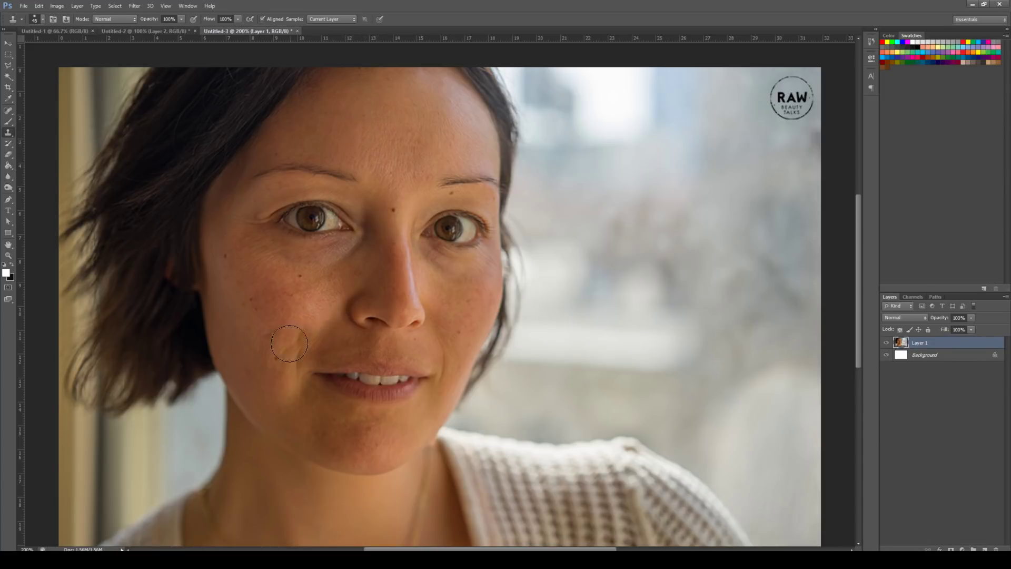
With a smaller brush, clone out the dark spot beside her smile line.
{"action": "key", "text": "bracketleft"}
{"action": "key", "text": "bracketleft"}
{"action": "left_click", "coordinate": [274, 355]}
{"action": "key", "text": "x"}
{"action": "key", "text": "v"}
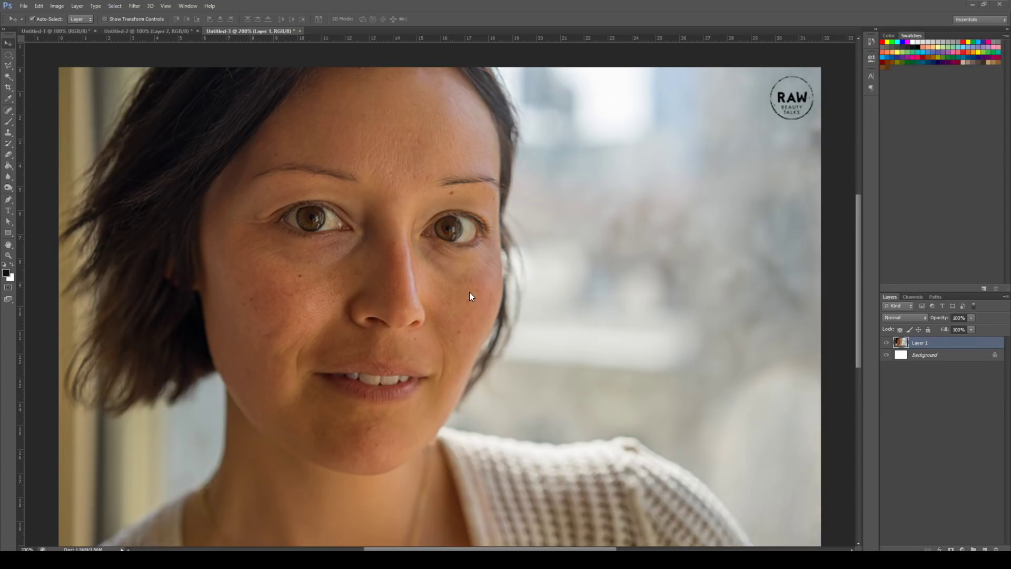
Switch to the Untitled-1 circle-and-rectangle drawing and zoom in on its outlines.
{"action": "left_click", "coordinate": [58, 30]}
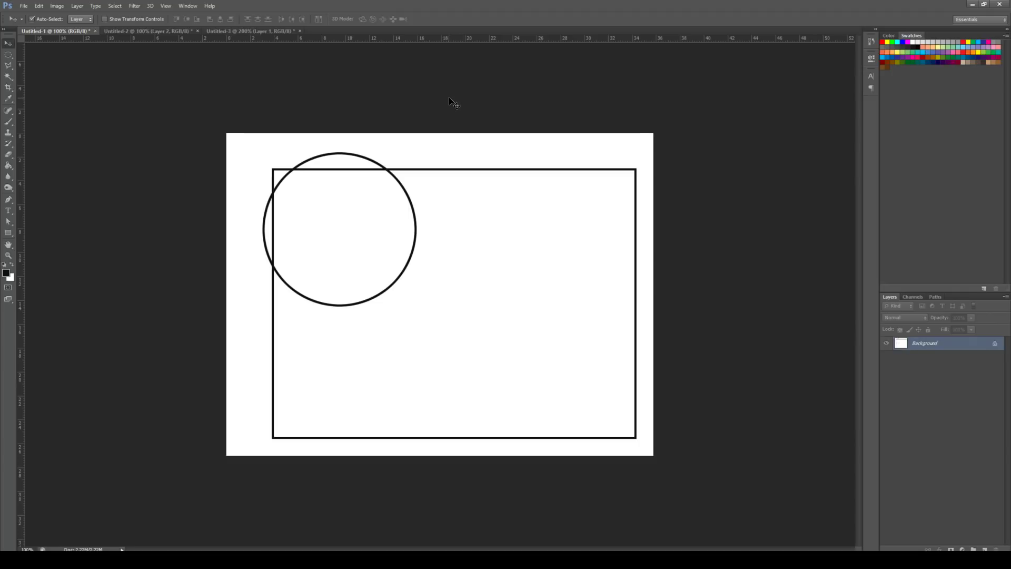
{"action": "key", "text": "ctrl+plus"}
{"action": "key", "text": "ctrl+plus"}
{"action": "key", "text": "ctrl+plus"}
{"action": "key", "text": "ctrl+plus"}
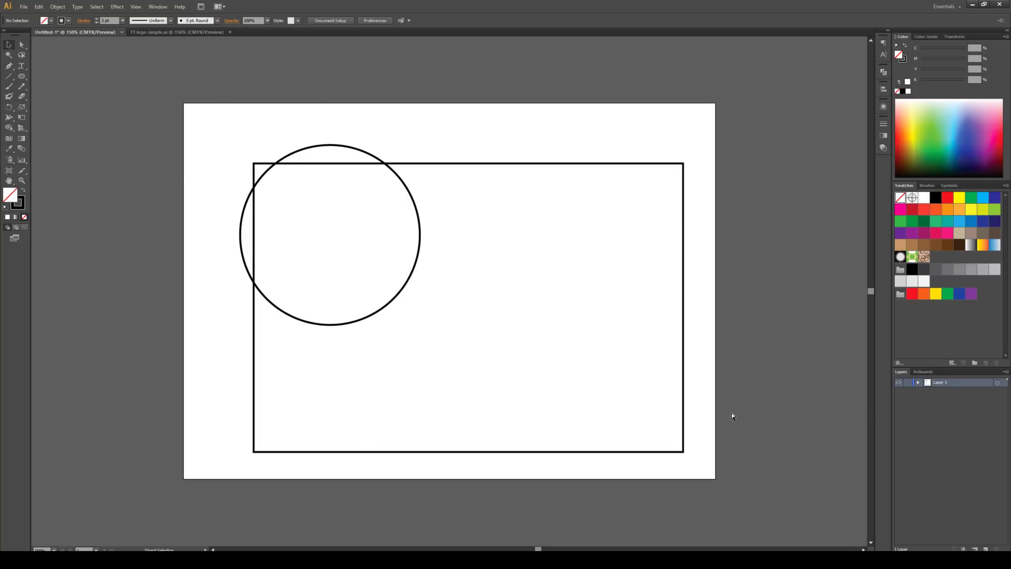
{"action": "key", "text": "ctrl+plus"}
{"action": "key", "text": "ctrl+plus"}
{"action": "key", "text": "ctrl+plus"}
{"action": "key", "text": "ctrl+plus"}
{"action": "key", "text": "ctrl+plus"}
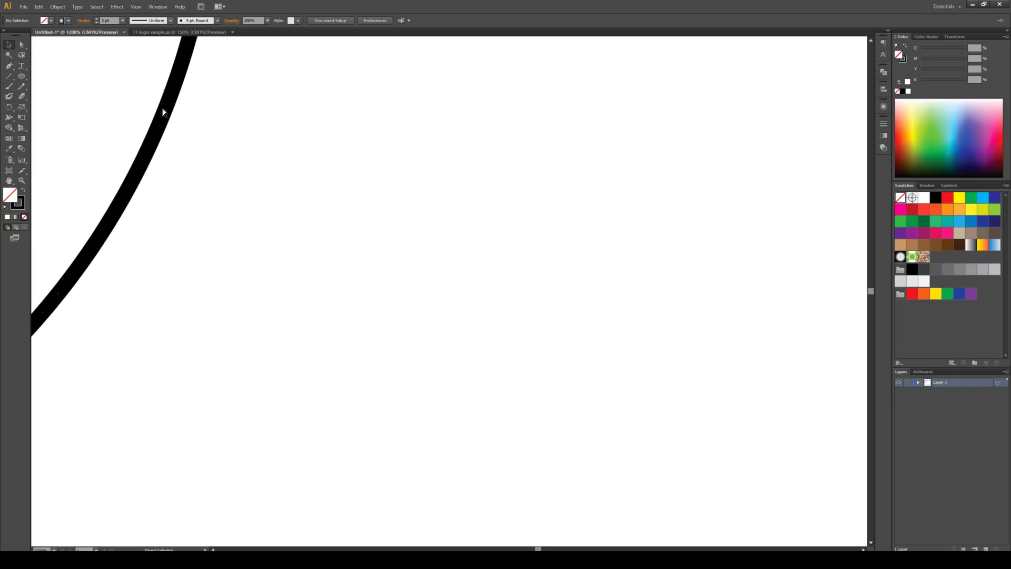
{"action": "key", "text": "v"}
{"action": "key", "text": "ctrl+minus"}
{"action": "key", "text": "ctrl+minus"}
{"action": "key", "text": "ctrl+minus"}
{"action": "key", "text": "ctrl+minus"}
{"action": "key", "text": "ctrl+minus"}
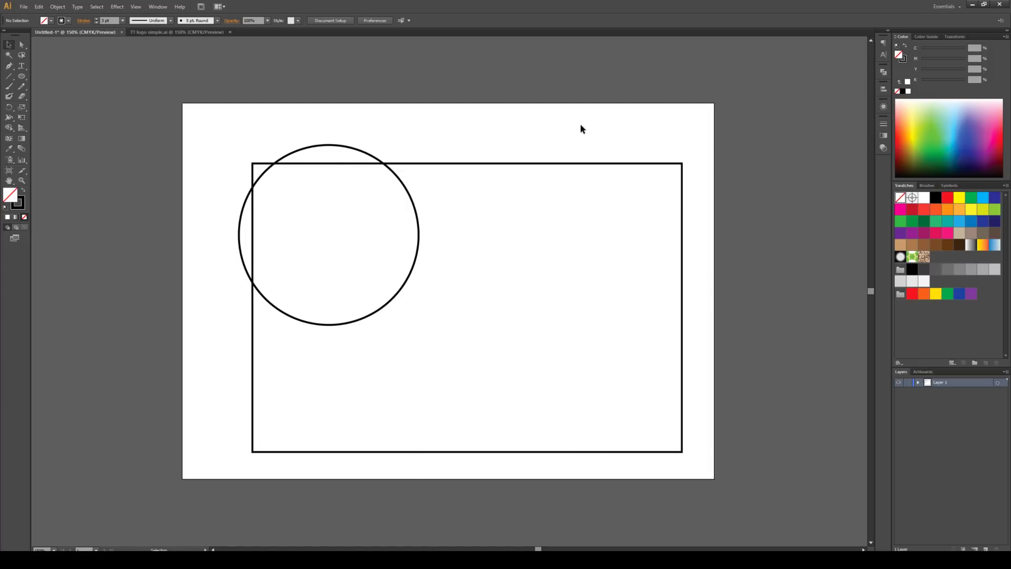
{"action": "key", "text": "ctrl+minus"}
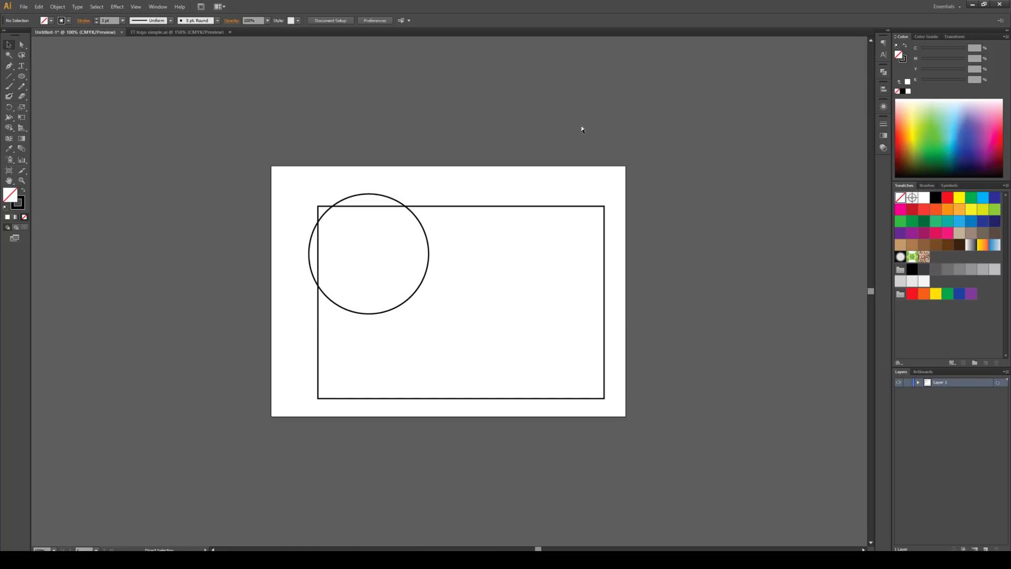
{"action": "key", "text": "ctrl+plus"}
{"action": "key", "text": "ctrl+plus"}
{"action": "key", "text": "ctrl+plus"}
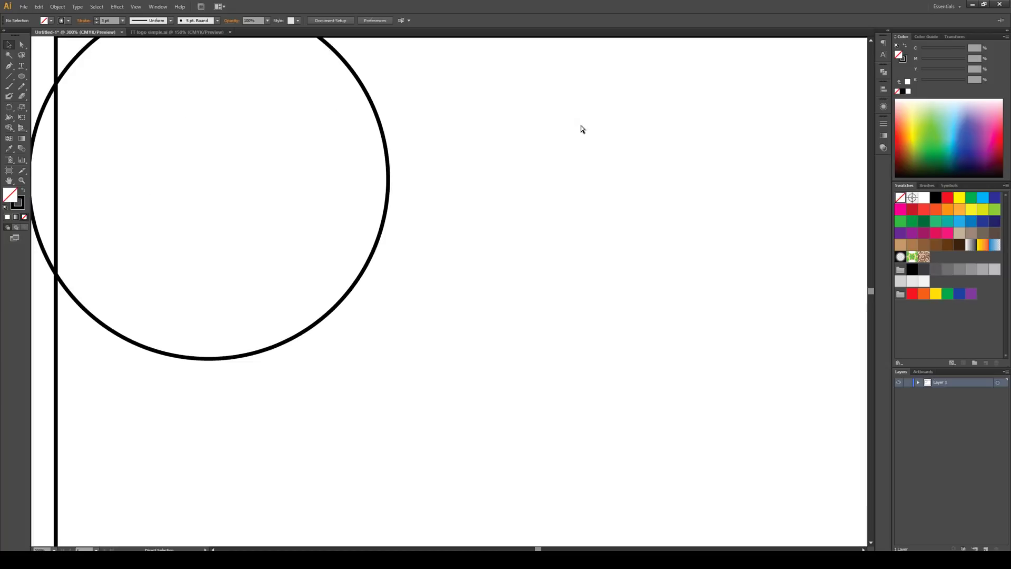
{"action": "key", "text": "ctrl+minus"}
{"action": "key", "text": "ctrl+minus"}
{"action": "key", "text": "v"}
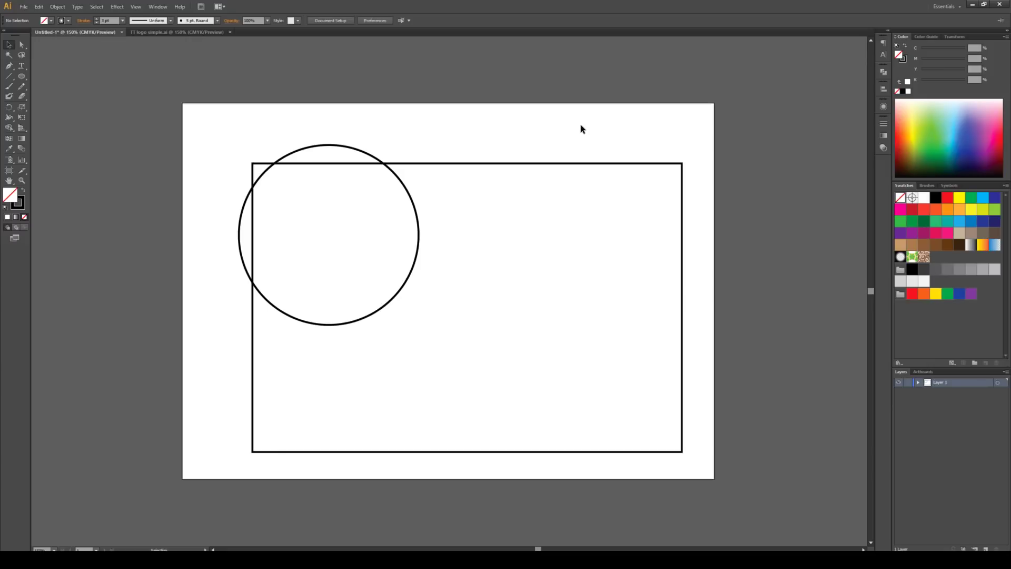
Switch to TT logo simple.ai and zoom in to 2400% on the logo's hatch lines.
{"action": "key", "text": "ctrl+Tab"}
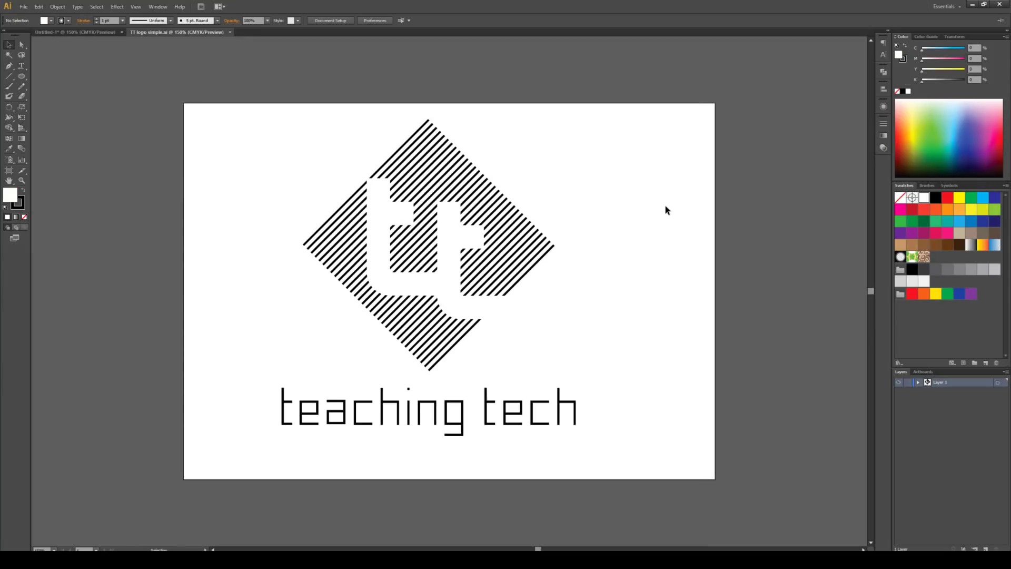
{"action": "key", "text": "ctrl+plus"}
{"action": "key", "text": "ctrl+plus"}
{"action": "key", "text": "ctrl+plus"}
{"action": "key", "text": "ctrl+plus"}
{"action": "key", "text": "ctrl+plus"}
{"action": "key", "text": "ctrl+plus"}
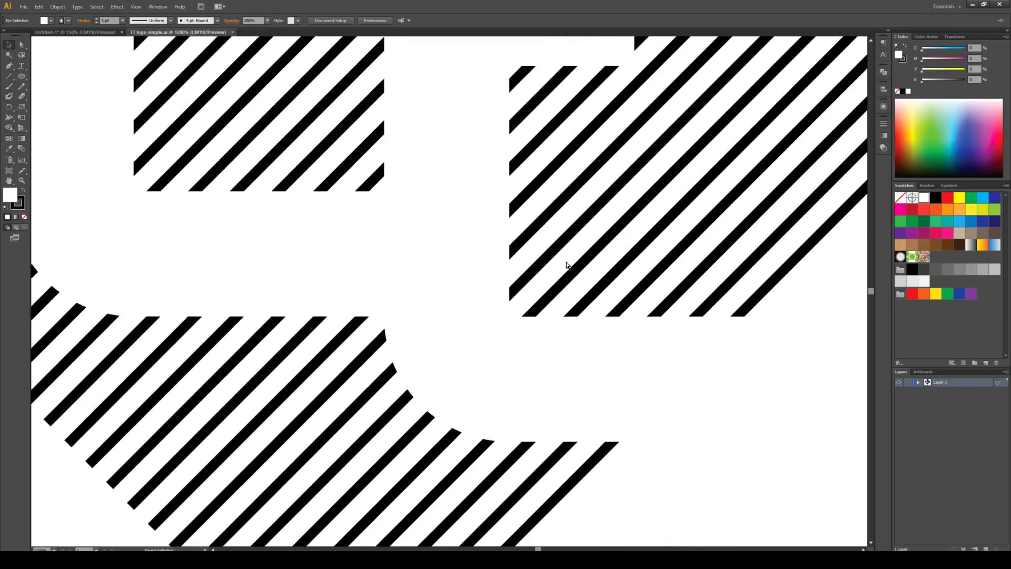
{"action": "key", "text": "ctrl+plus"}
{"action": "key", "text": "ctrl+plus"}
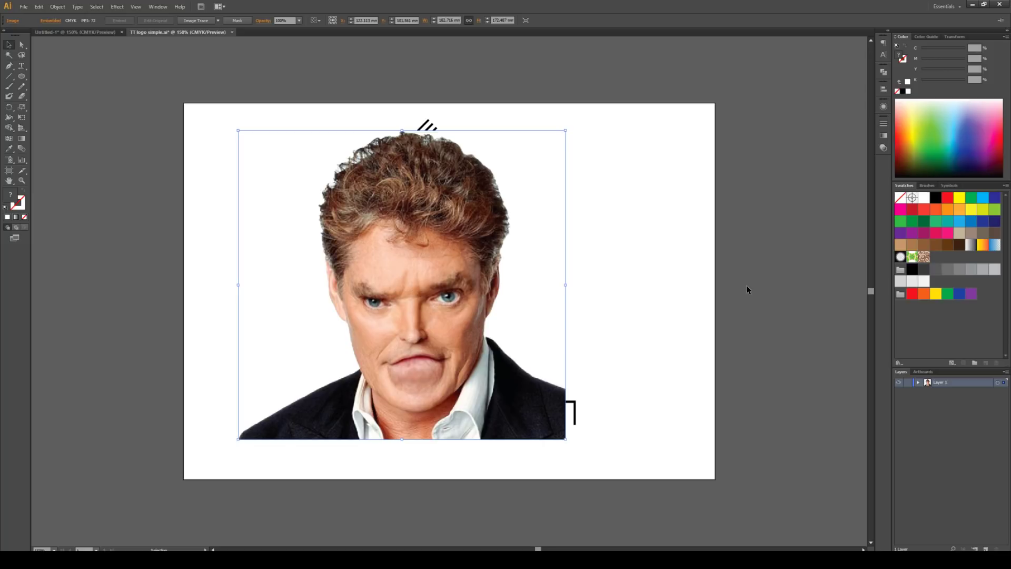
Check the portrait's pixels up close, then shrink it from its corner into the artboard's upper right.
{"action": "key", "text": "ctrl+plus"}
{"action": "key", "text": "ctrl+plus"}
{"action": "key", "text": "ctrl+plus"}
{"action": "key", "text": "ctrl+plus"}
{"action": "key", "text": "ctrl+plus"}
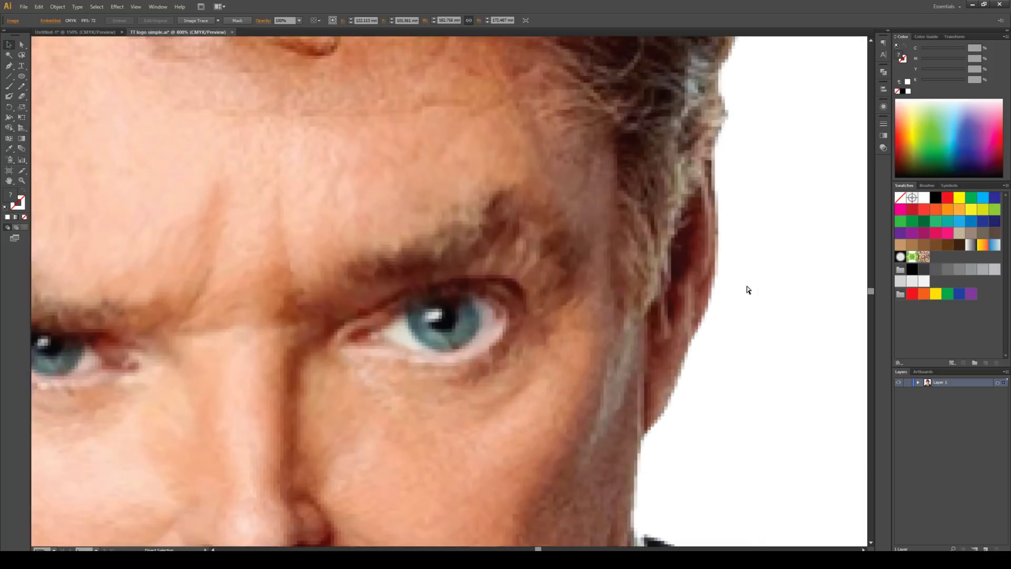
{"action": "key", "text": "ctrl+minus"}
{"action": "key", "text": "ctrl+minus"}
{"action": "key", "text": "ctrl+minus"}
{"action": "key", "text": "ctrl+minus"}
{"action": "key", "text": "ctrl+minus"}
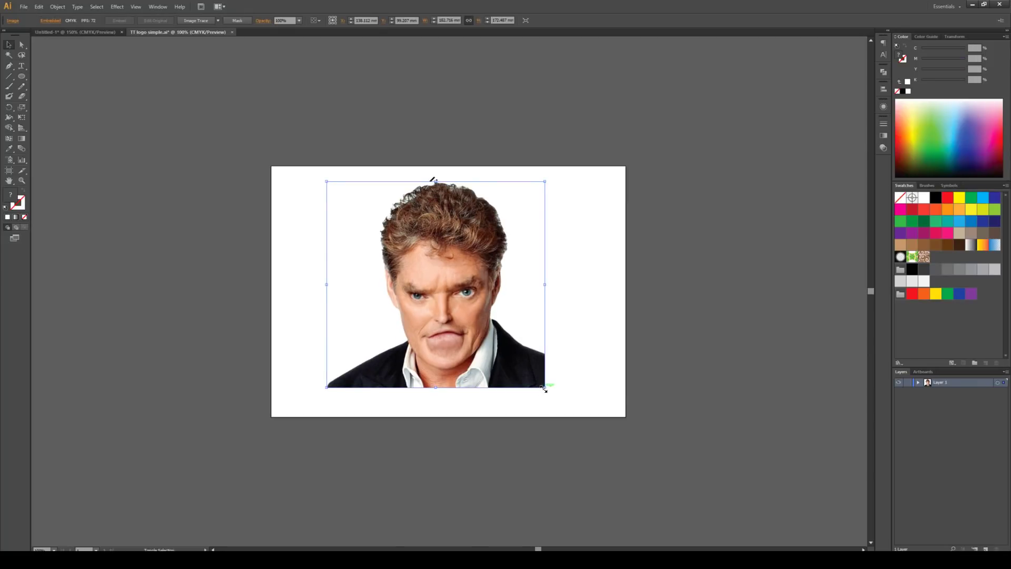
{"action": "left_click_drag", "start_coordinate": [544, 388], "coordinate": [438, 286]}
{"action": "left_click_drag", "start_coordinate": [411, 226], "coordinate": [580, 217]}
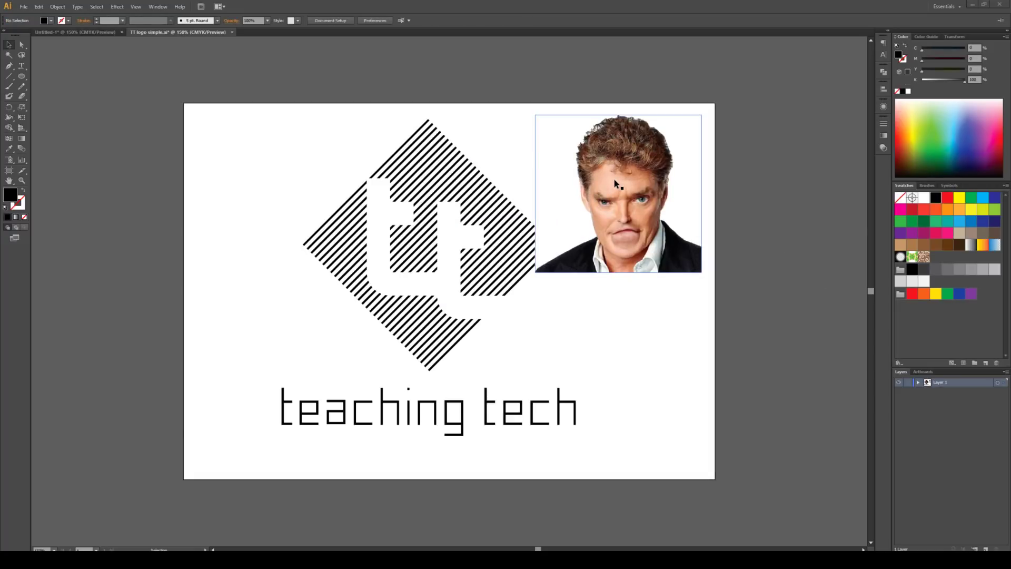
Browse the Photoshop Effects listed in the Effect menu.
{"action": "left_click", "coordinate": [117, 6]}
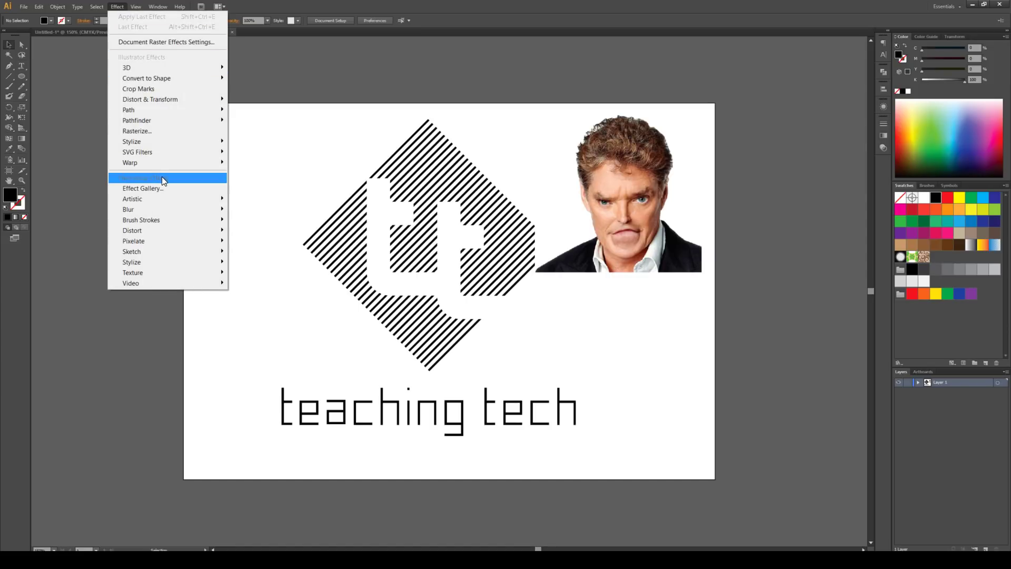
{"action": "mouse_move", "coordinate": [163, 232]}
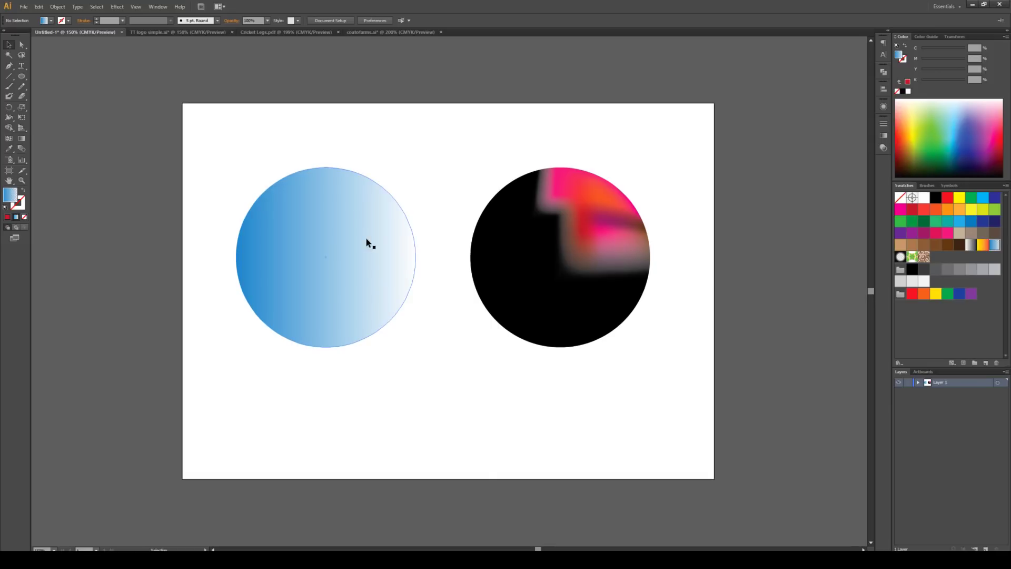
Make the blue circle's gradient radial at a 120° angle and add a green colour stop.
{"action": "left_click", "coordinate": [884, 135]}
{"action": "left_click", "coordinate": [347, 210]}
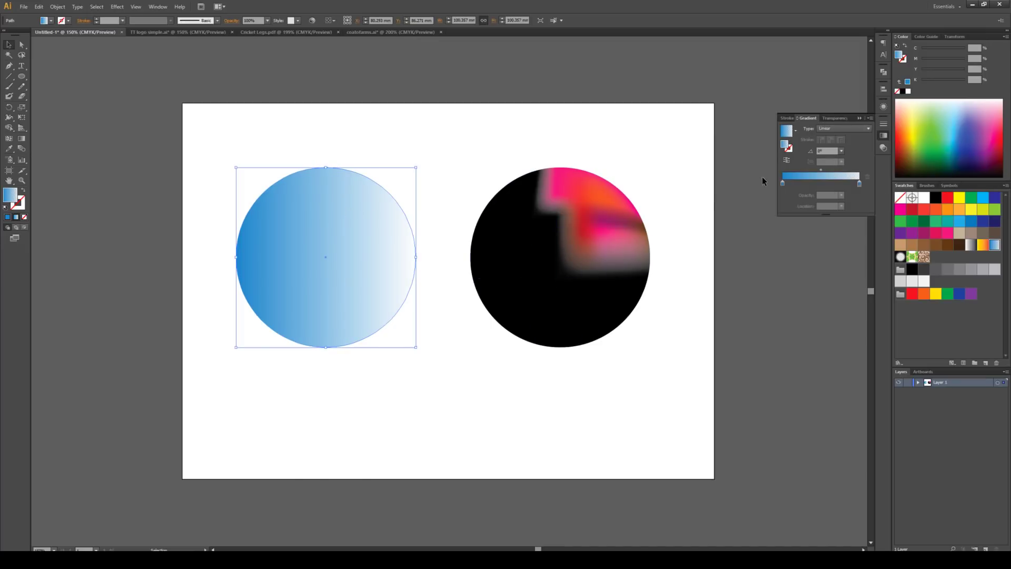
{"action": "left_click", "coordinate": [842, 151]}
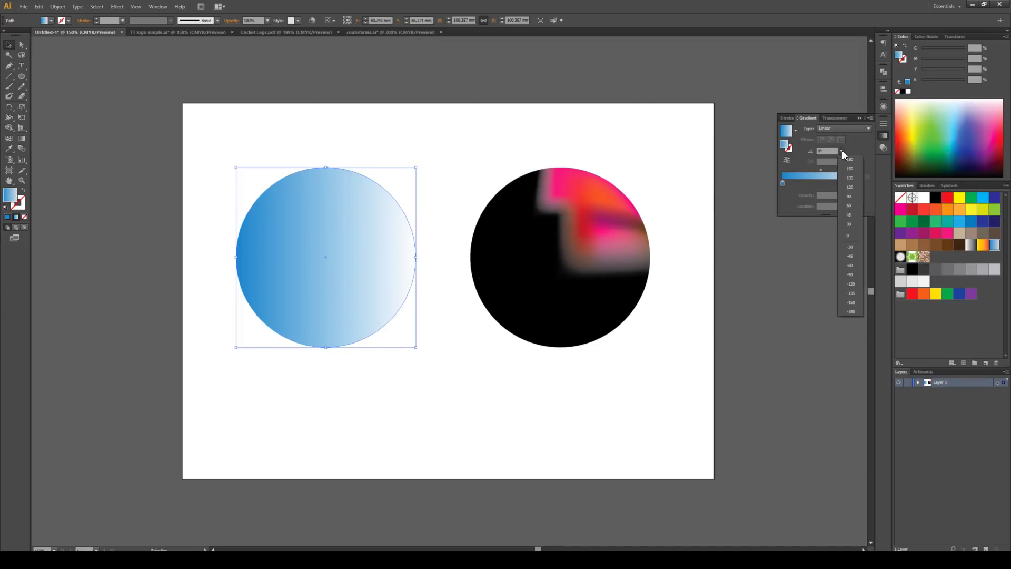
{"action": "left_click", "coordinate": [842, 188]}
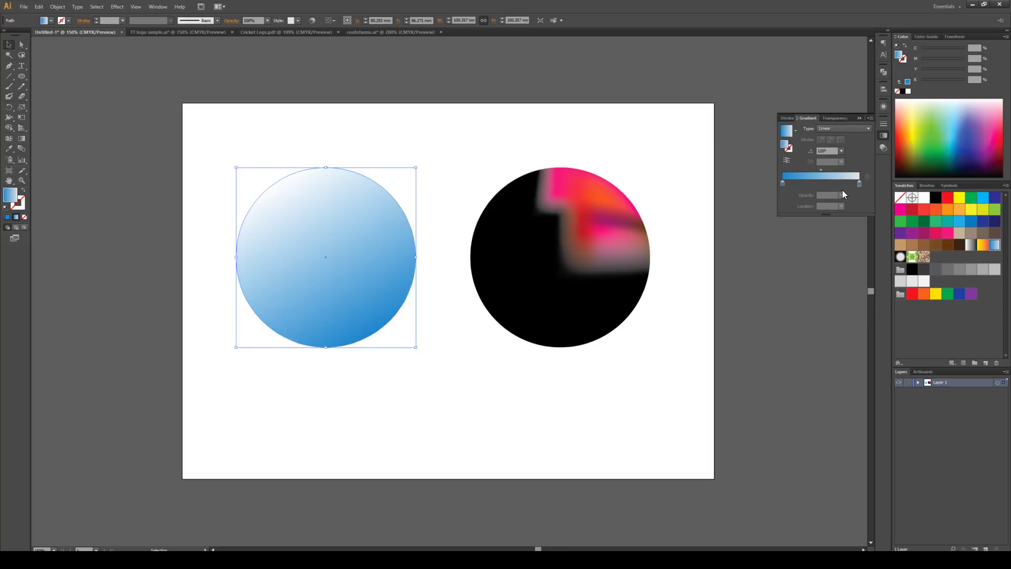
{"action": "left_click", "coordinate": [867, 129]}
{"action": "left_click", "coordinate": [853, 140]}
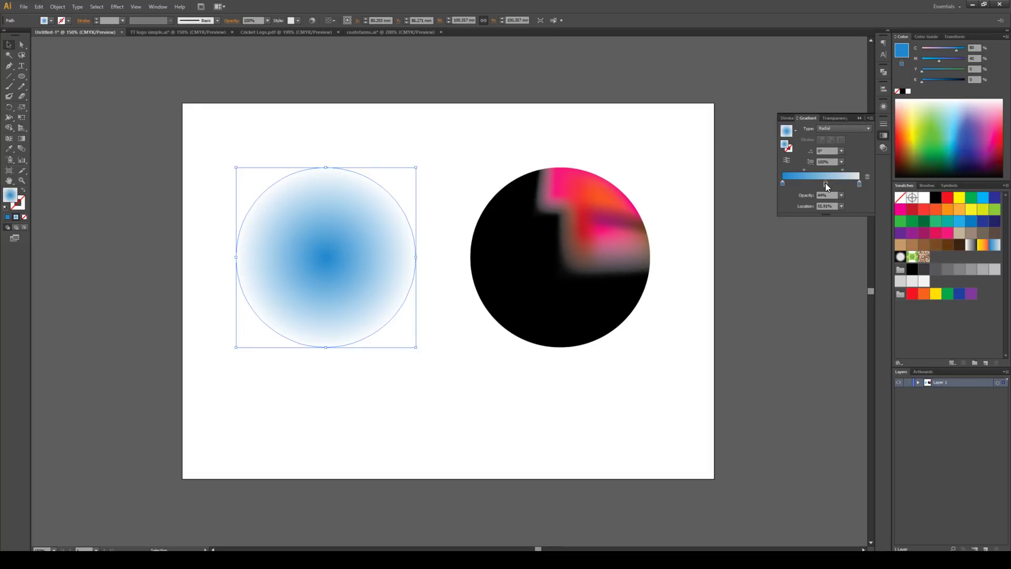
{"action": "double_click", "coordinate": [826, 183]}
{"action": "left_click", "coordinate": [795, 267]}
{"action": "left_click", "coordinate": [730, 207]}
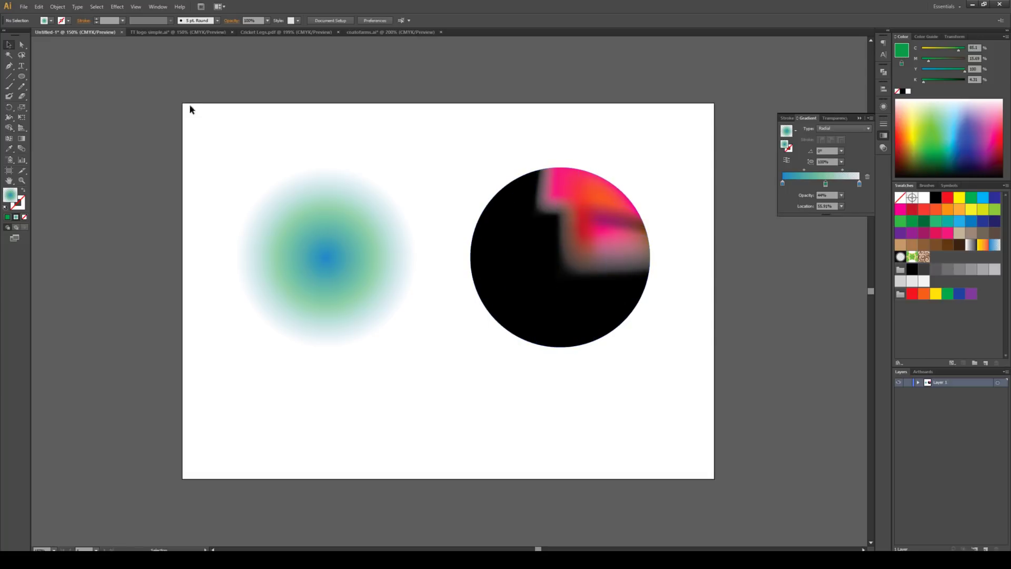
Select a point on the mesh circle and colour it tan.
{"action": "left_click", "coordinate": [21, 45]}
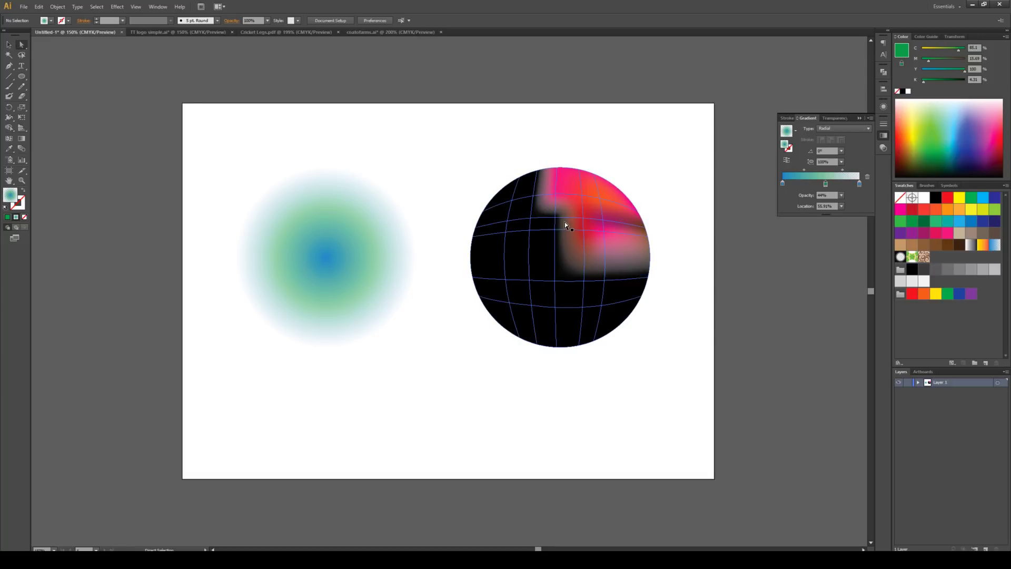
{"action": "left_click", "coordinate": [585, 282]}
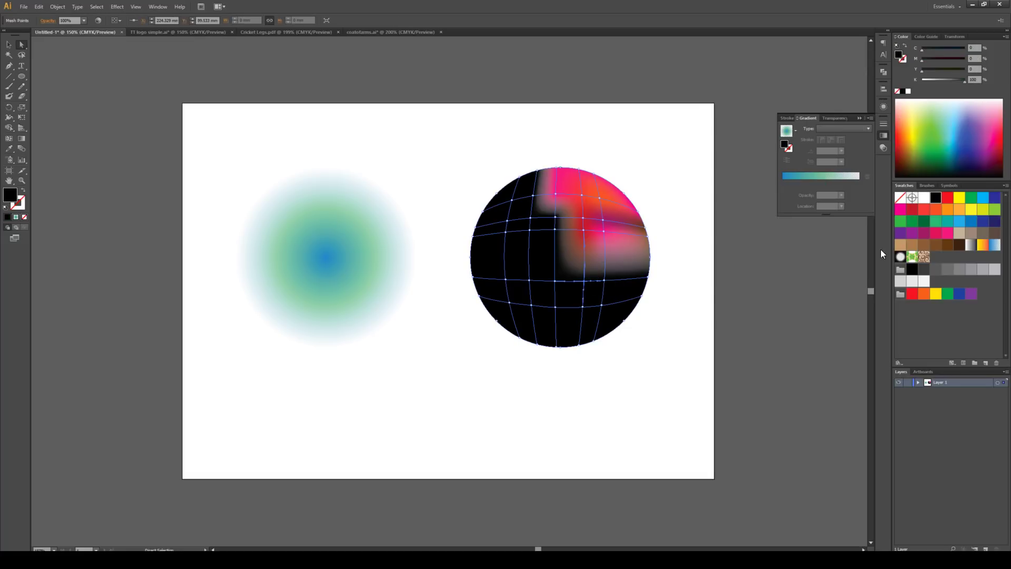
{"action": "left_click", "coordinate": [913, 244]}
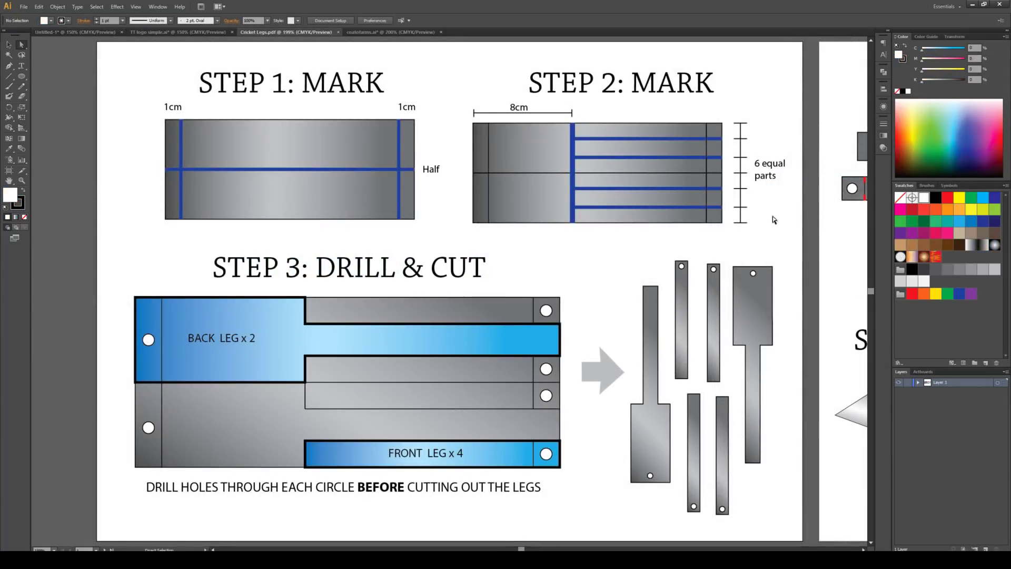
With the Selection tool, drag the STEP 1: MARK title slightly upward in Cricket Legs.pdf.
{"action": "left_click", "coordinate": [9, 45]}
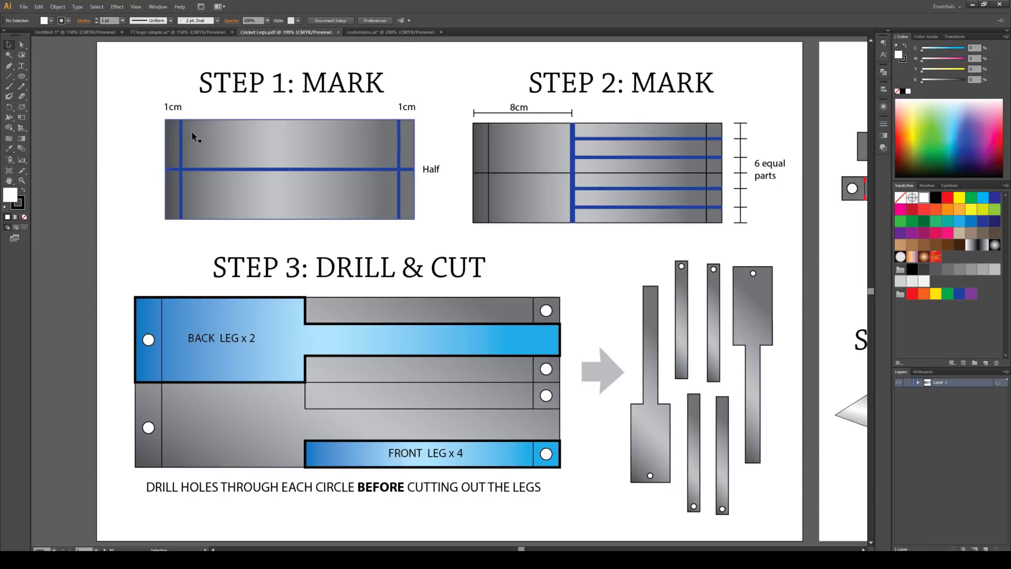
{"action": "left_click", "coordinate": [220, 312]}
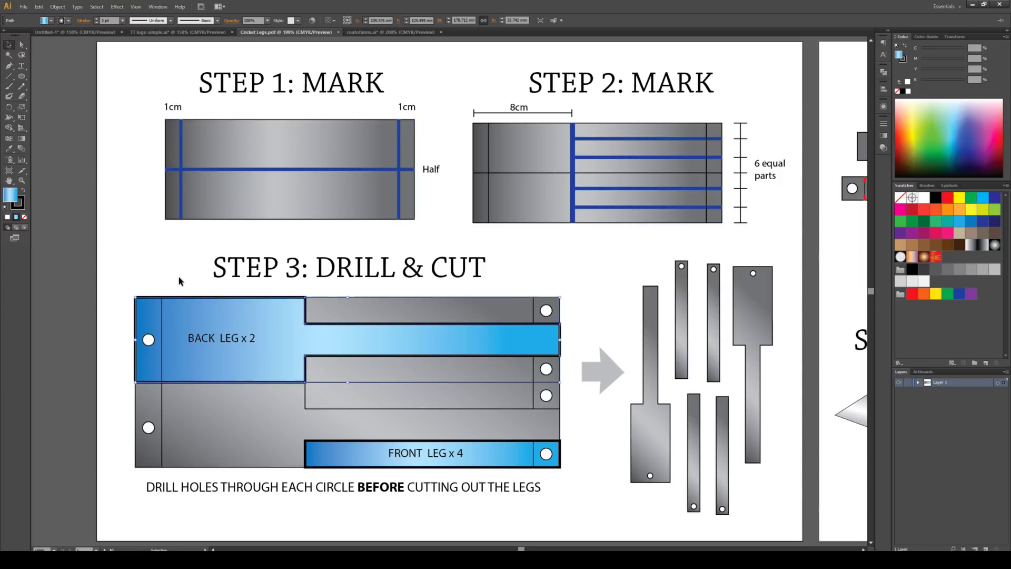
{"action": "left_click", "coordinate": [123, 253]}
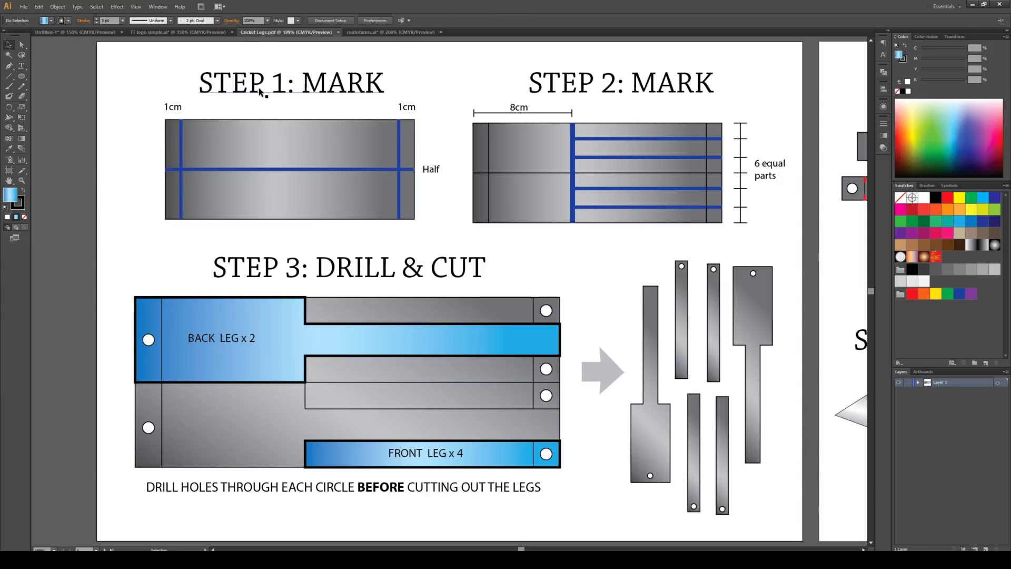
{"action": "left_click_drag", "start_coordinate": [259, 93], "coordinate": [299, 78]}
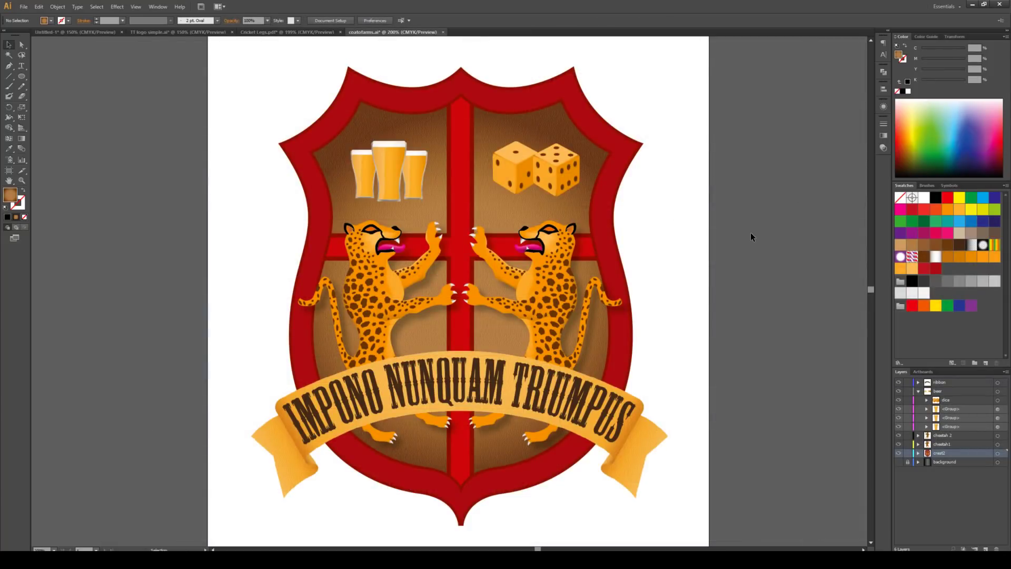
{"action": "key", "text": "ctrl+equal"}
{"action": "key", "text": "ctrl+equal"}
{"action": "key", "text": "ctrl+equal"}
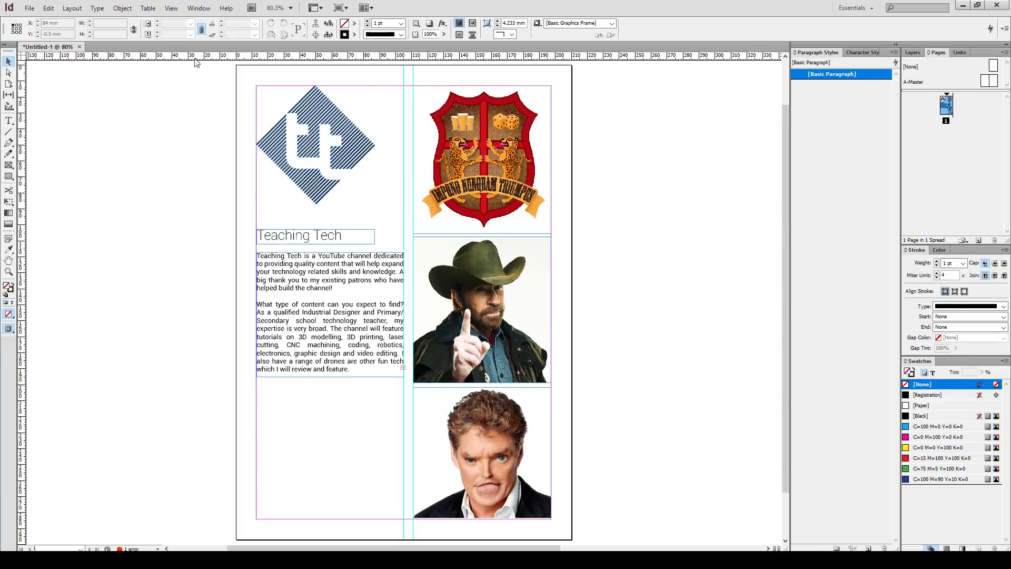
Add a horizontal guide at 62 mm and snap the tt logo's bottom onto it.
{"action": "left_click_drag", "start_coordinate": [227, 55], "coordinate": [226, 215]}
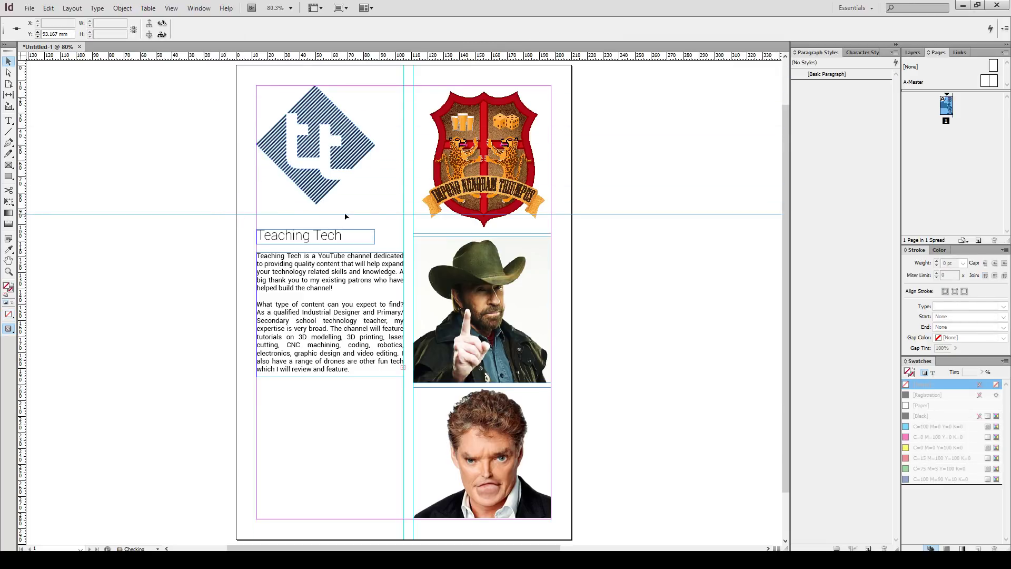
{"action": "mouse_move", "coordinate": [319, 134]}
{"action": "left_mouse_down"}
{"action": "mouse_move", "coordinate": [331, 144]}
{"action": "mouse_move", "coordinate": [319, 144]}
{"action": "left_mouse_up"}
{"action": "left_click", "coordinate": [188, 153]}
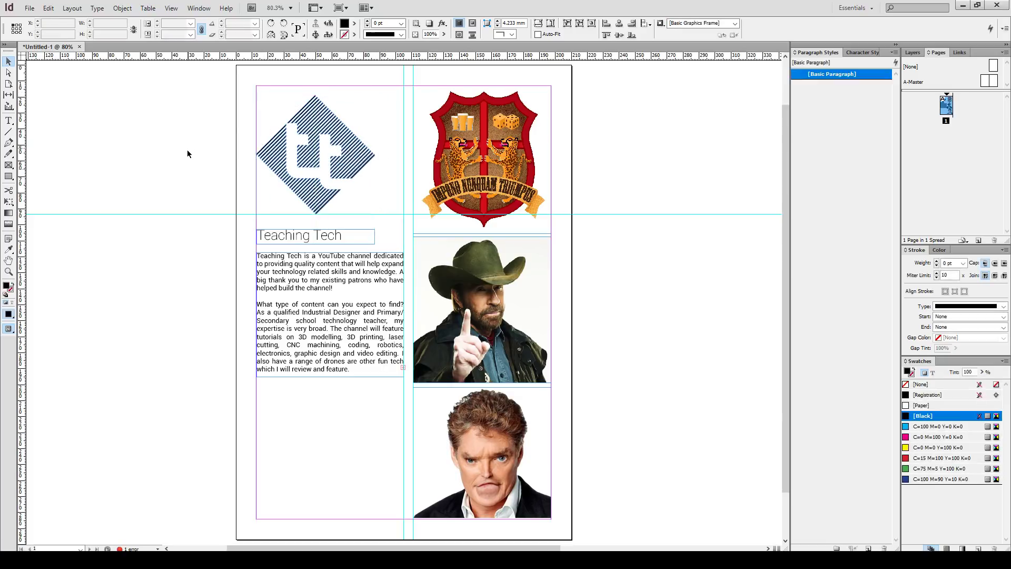
{"action": "left_click", "coordinate": [347, 281]}
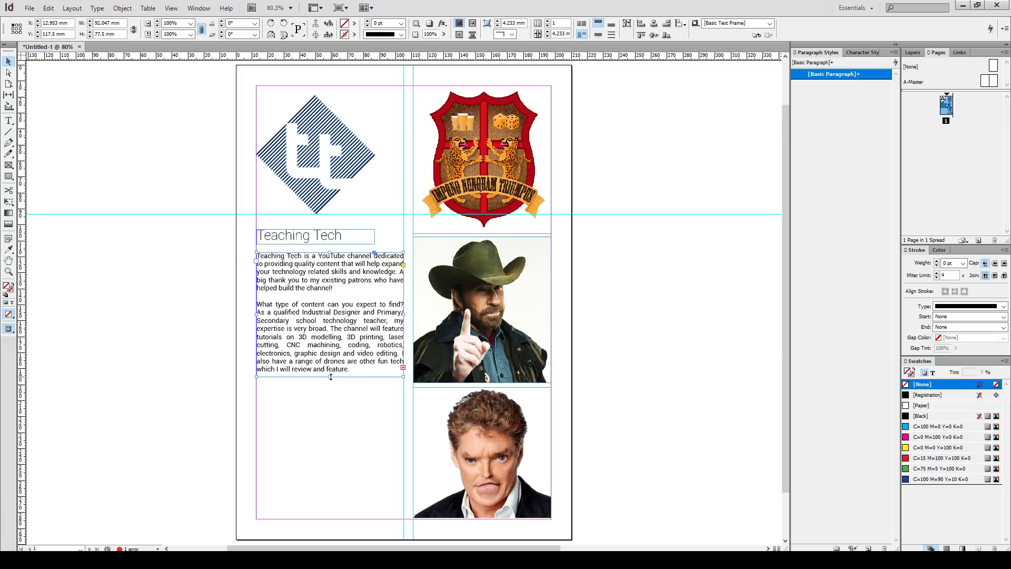
Flow the overset body text into a new text frame drawn beside the page.
{"action": "mouse_move", "coordinate": [330, 377]}
{"action": "left_mouse_down"}
{"action": "mouse_move", "coordinate": [330, 508]}
{"action": "mouse_move", "coordinate": [331, 376]}
{"action": "left_mouse_up"}
{"action": "left_click", "coordinate": [404, 369]}
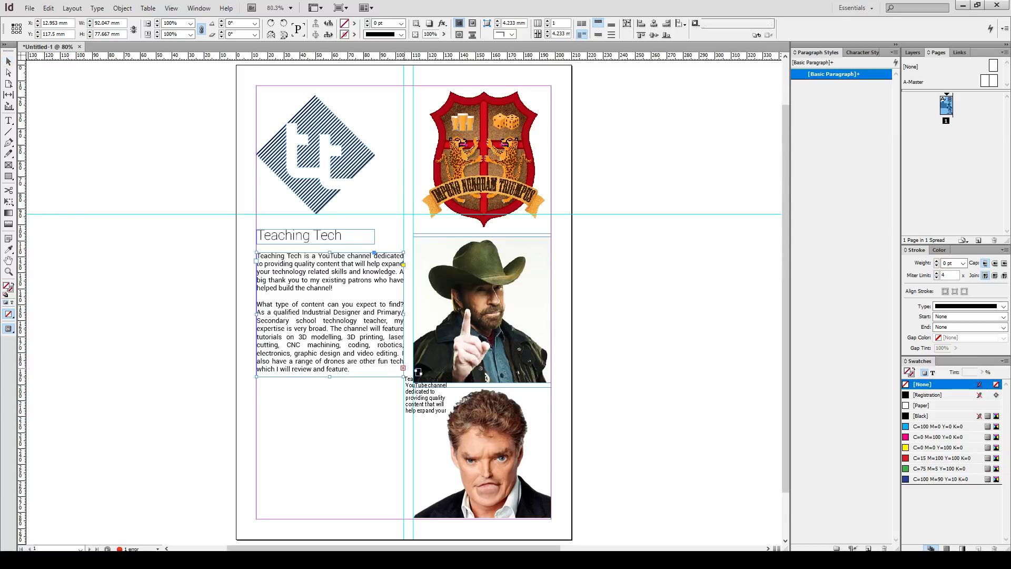
{"action": "key", "text": "Escape"}
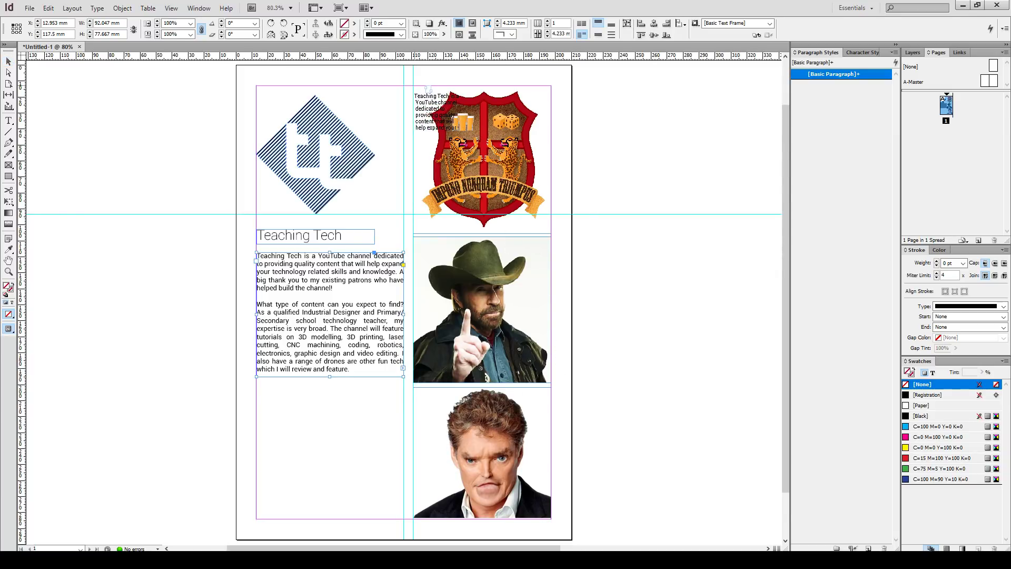
{"action": "left_click", "coordinate": [453, 119]}
{"action": "left_click_drag", "start_coordinate": [552, 233], "coordinate": [710, 286]}
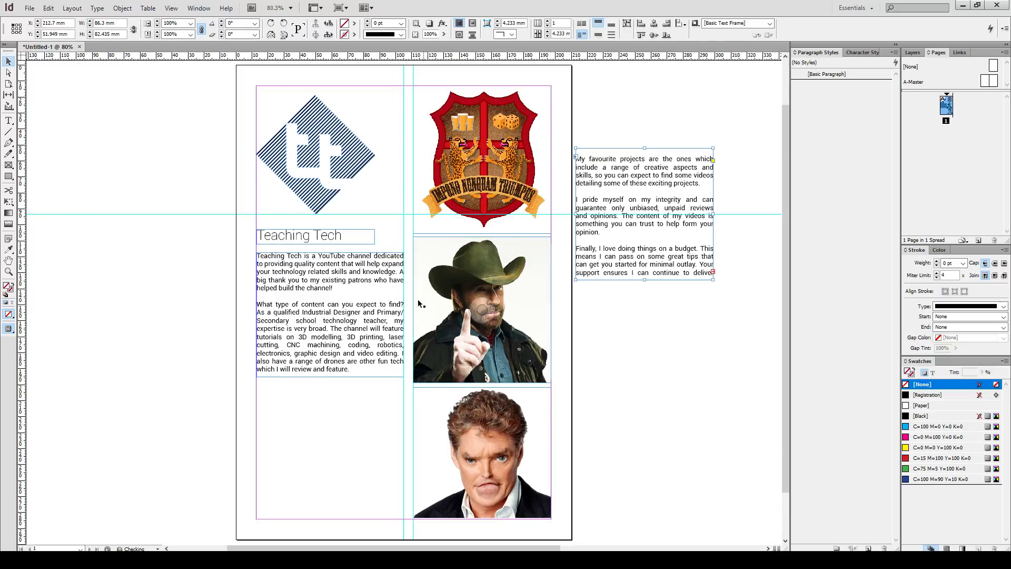
Lengthen the left body text column so the next paragraph flows in.
{"action": "left_click", "coordinate": [379, 337]}
{"action": "left_click_drag", "start_coordinate": [330, 377], "coordinate": [330, 417]}
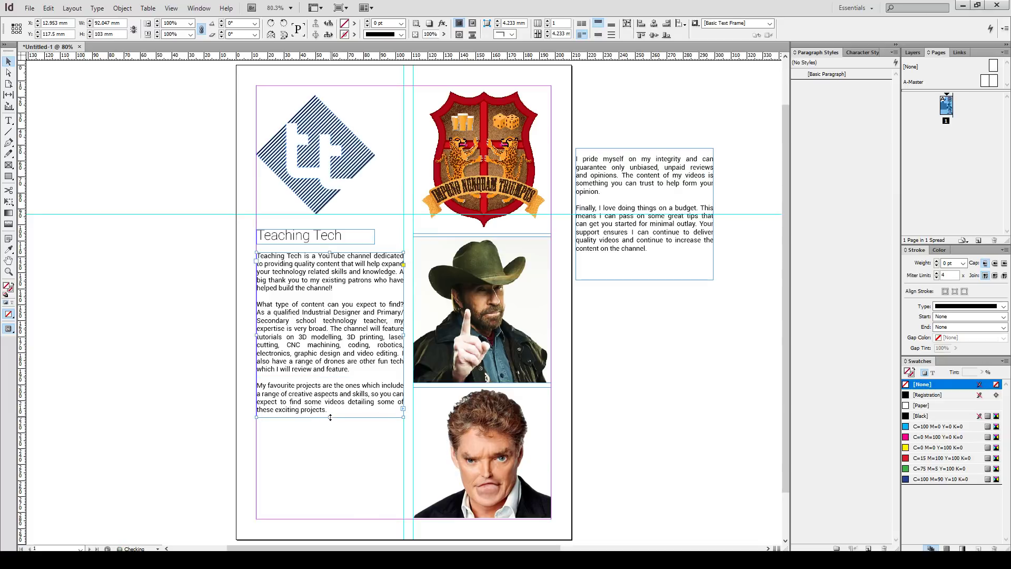
{"action": "left_click", "coordinate": [614, 334]}
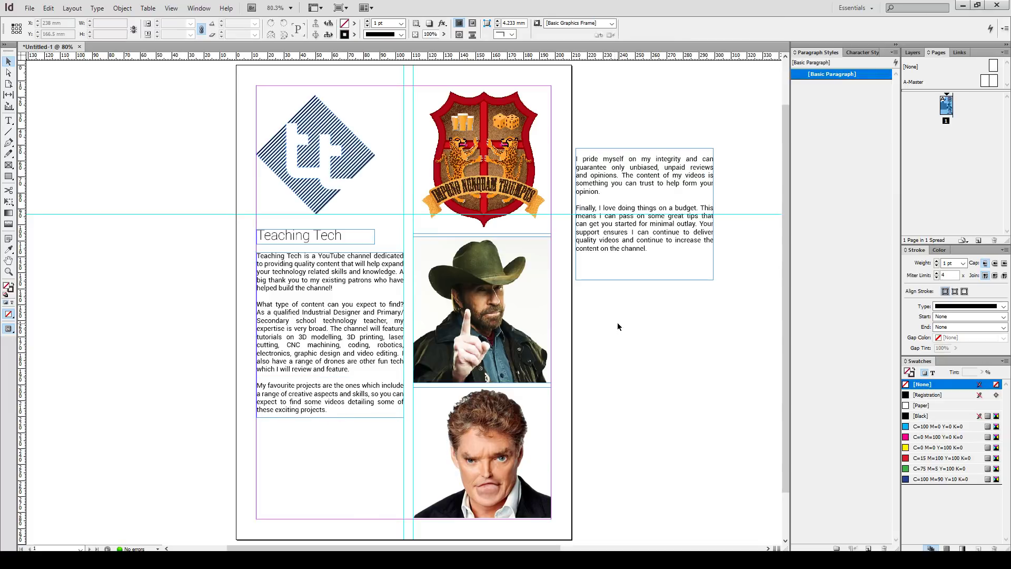
{"action": "left_click", "coordinate": [514, 261]}
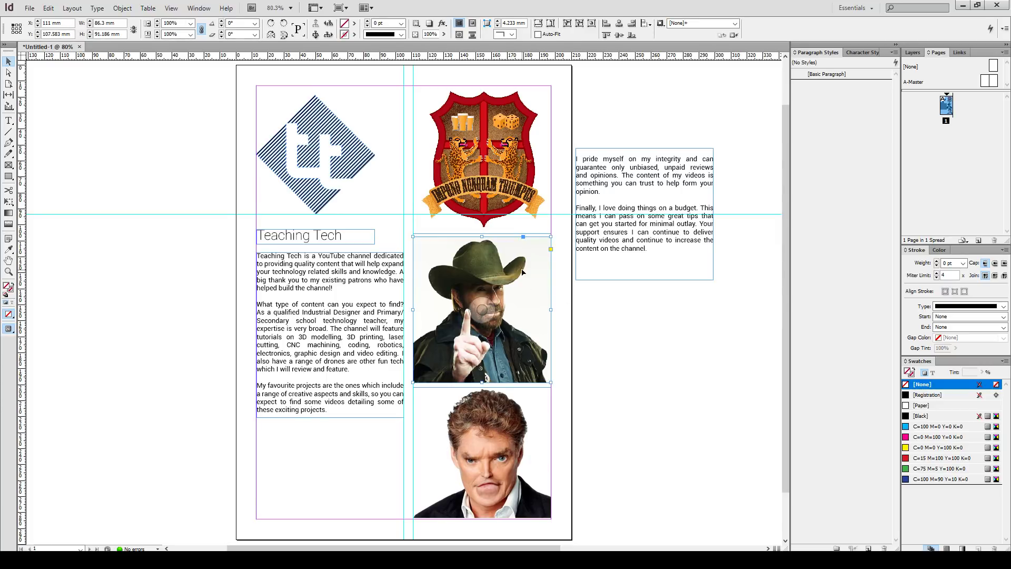
{"action": "left_click_drag", "start_coordinate": [551, 237], "coordinate": [492, 277]}
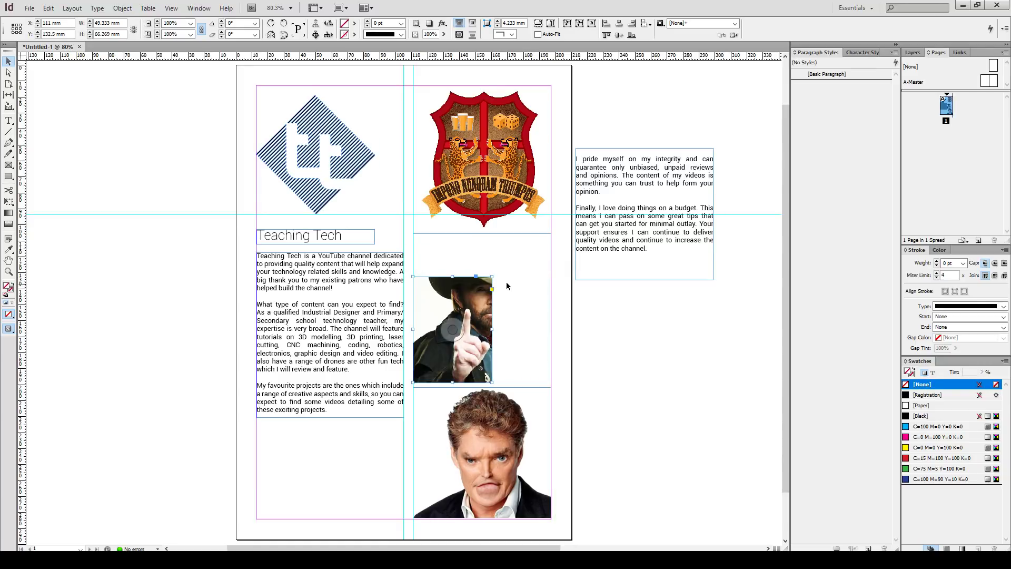
{"action": "key", "text": "ctrl+z"}
{"action": "double_click", "coordinate": [514, 285]}
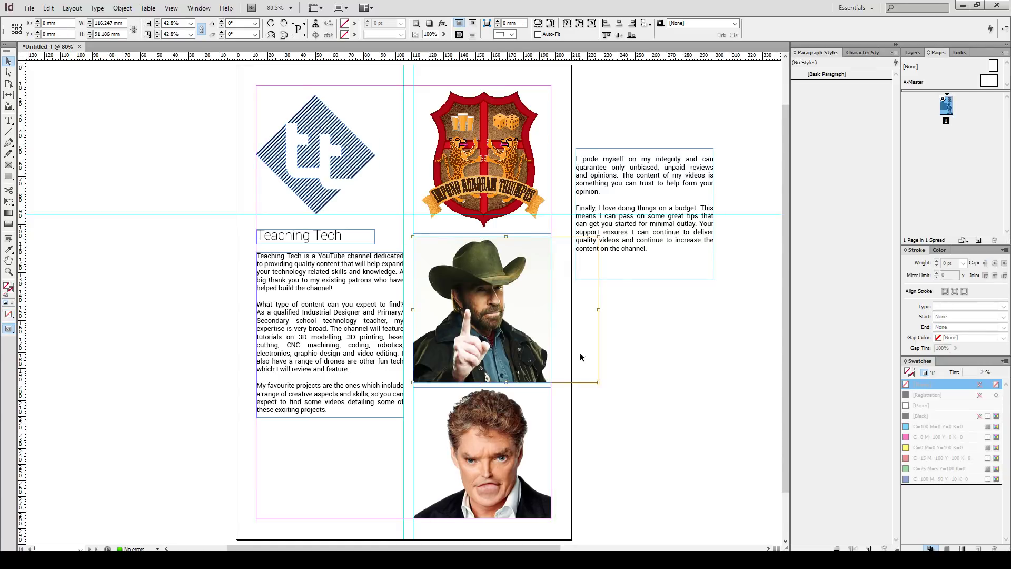
{"action": "left_click_drag", "start_coordinate": [599, 382], "coordinate": [558, 338]}
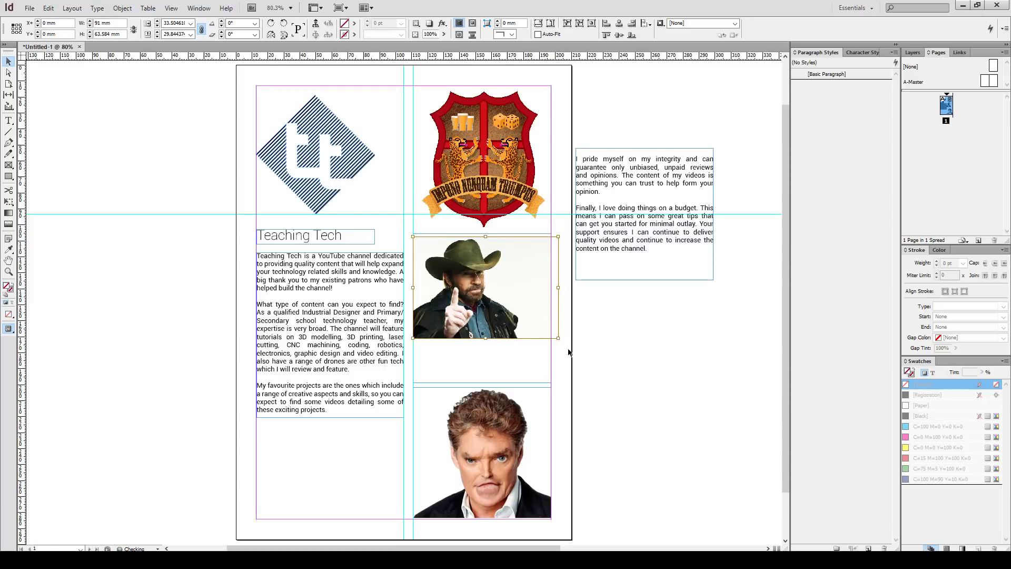
{"action": "left_click", "coordinate": [618, 356]}
{"action": "key", "text": "ctrl+z"}
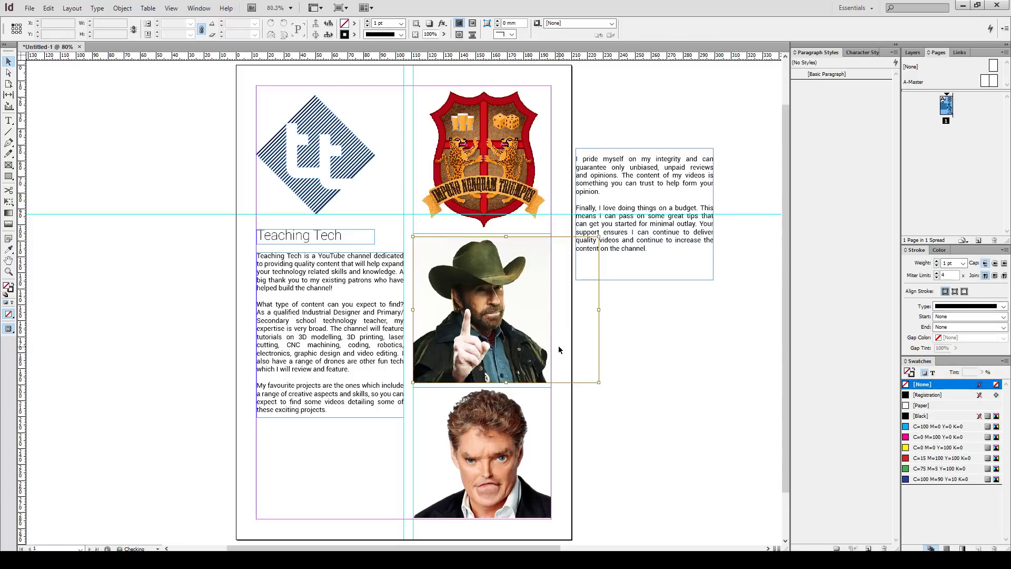
{"action": "left_click", "coordinate": [516, 345]}
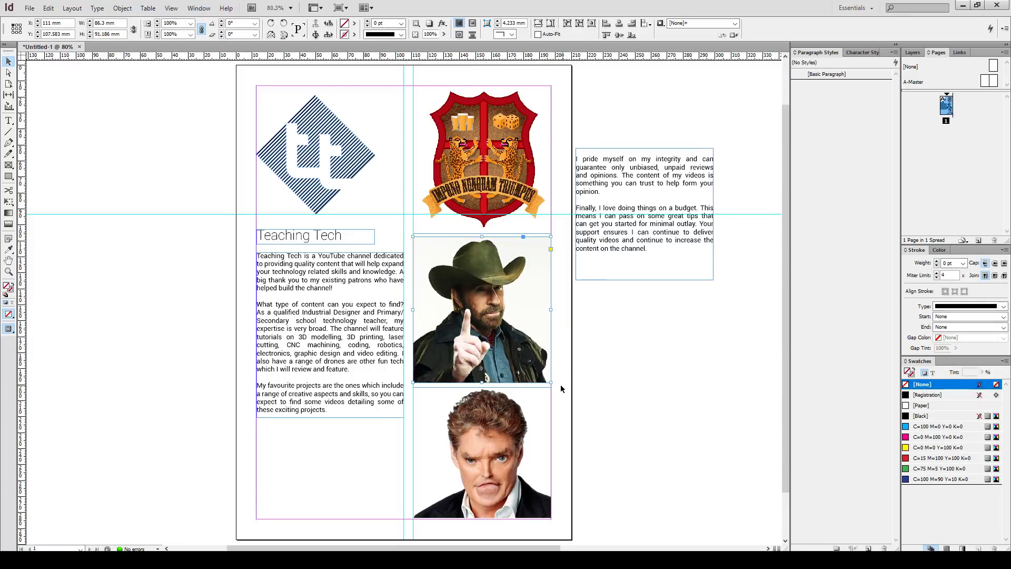
{"action": "left_click_drag", "start_coordinate": [552, 384], "coordinate": [513, 316]}
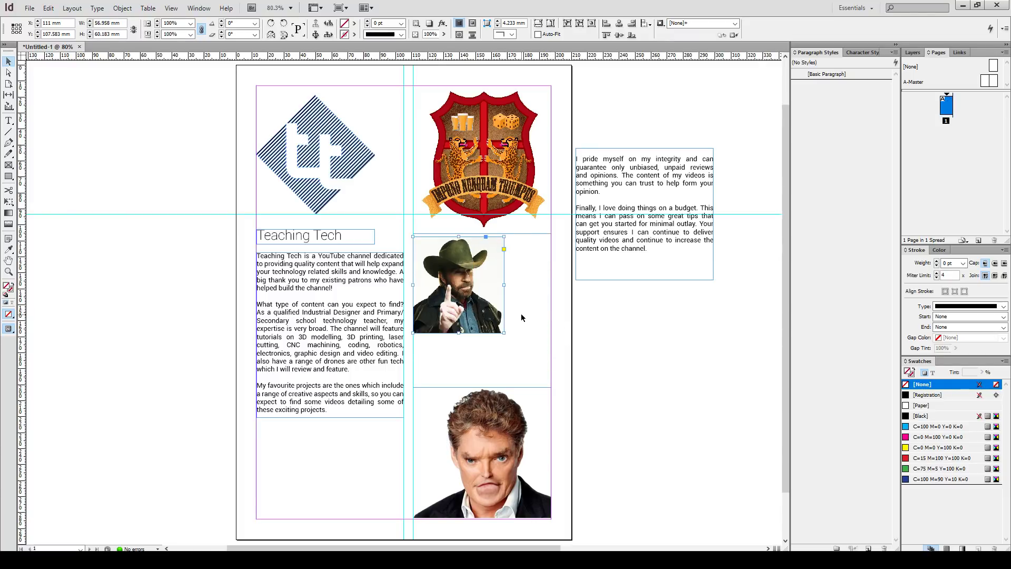
{"action": "key", "text": "ctrl+z"}
{"action": "left_click", "coordinate": [637, 347]}
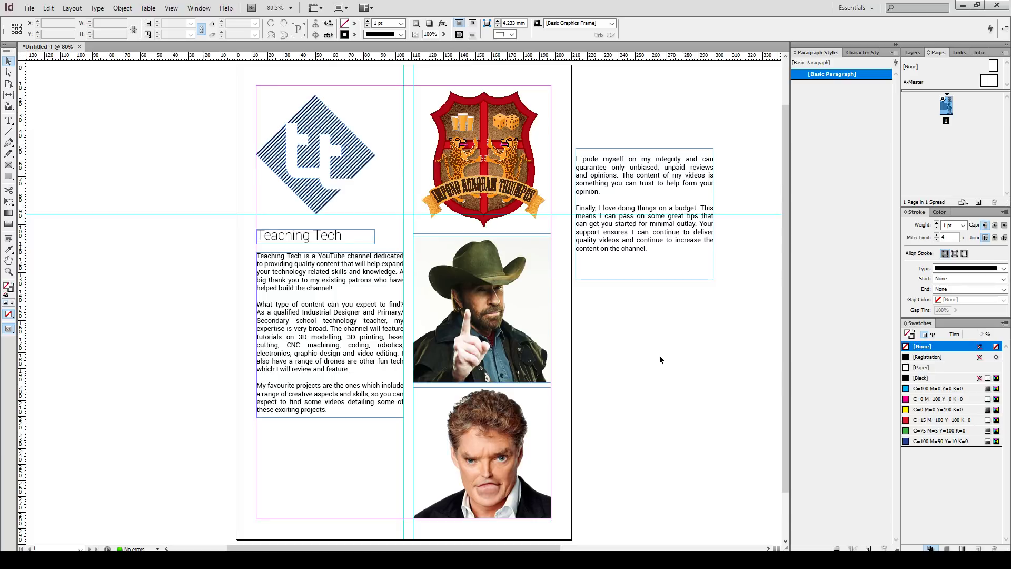
{"action": "key", "text": "ctrl+equal"}
{"action": "key", "text": "ctrl+equal"}
{"action": "key", "text": "ctrl+equal"}
{"action": "key", "text": "ctrl+equal"}
{"action": "key", "text": "ctrl+equal"}
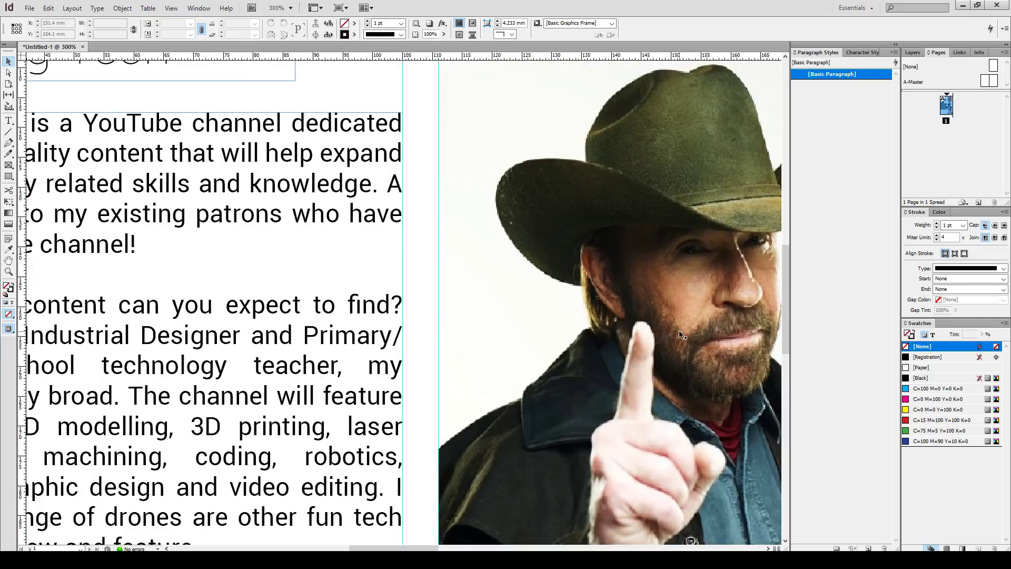
{"action": "left_click_drag", "start_coordinate": [610, 303], "coordinate": [539, 302]}
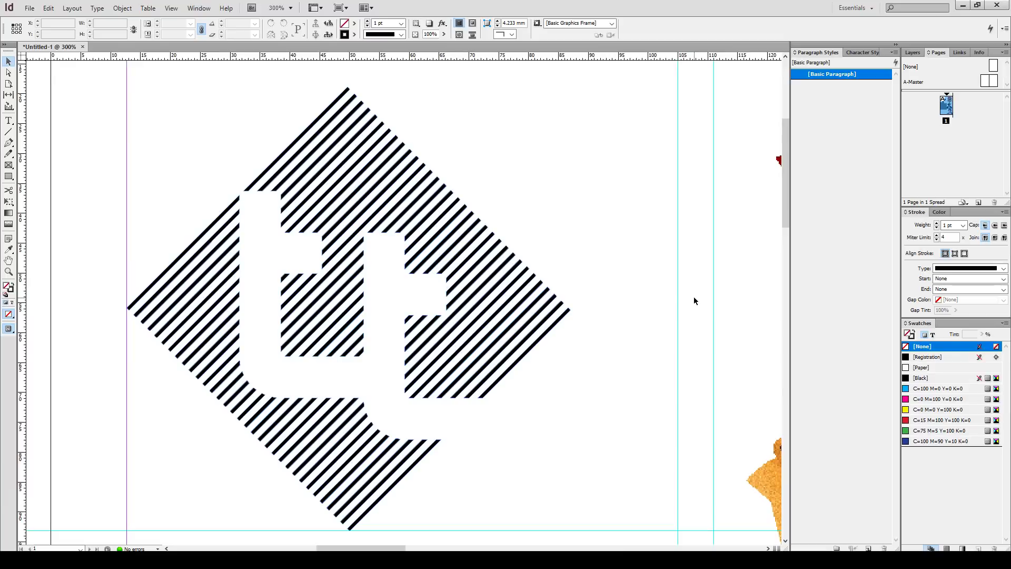
{"action": "key", "text": "ctrl+equal"}
{"action": "key", "text": "ctrl+equal"}
{"action": "key", "text": "ctrl+equal"}
{"action": "key", "text": "ctrl+equal"}
{"action": "key", "text": "ctrl+equal"}
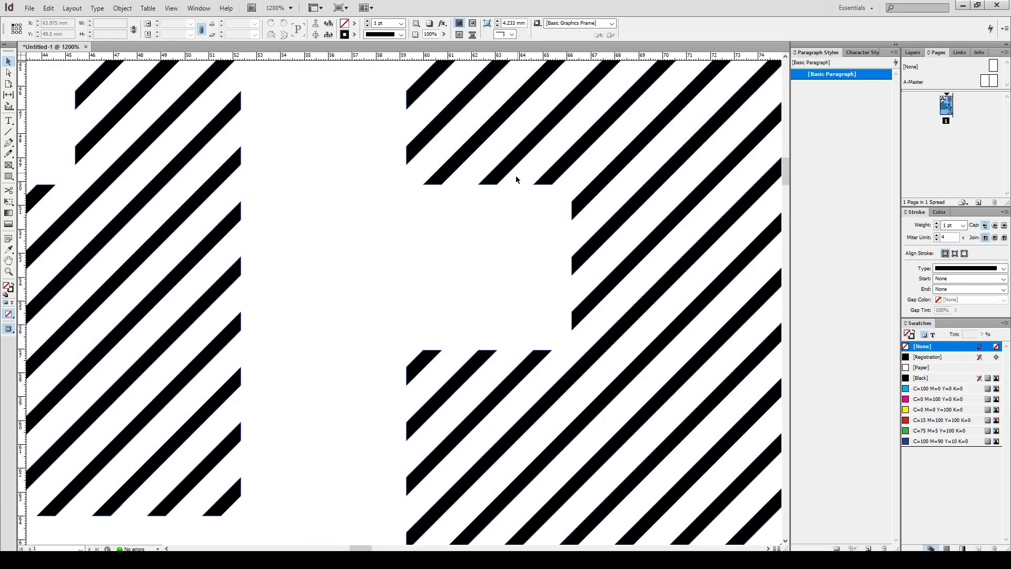
{"action": "key", "text": "ctrl+minus"}
{"action": "key", "text": "ctrl+minus"}
{"action": "key", "text": "ctrl+minus"}
{"action": "key", "text": "ctrl+minus"}
{"action": "key", "text": "ctrl+minus"}
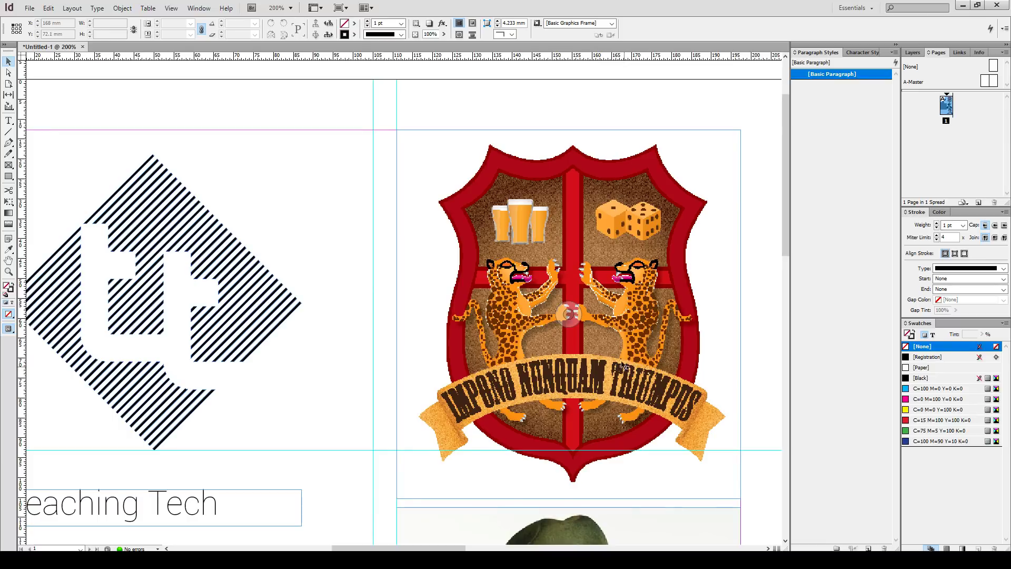
Enable View > Overprint Preview, zoom out to the whole page, and select the tt logo.
{"action": "left_click", "coordinate": [171, 9]}
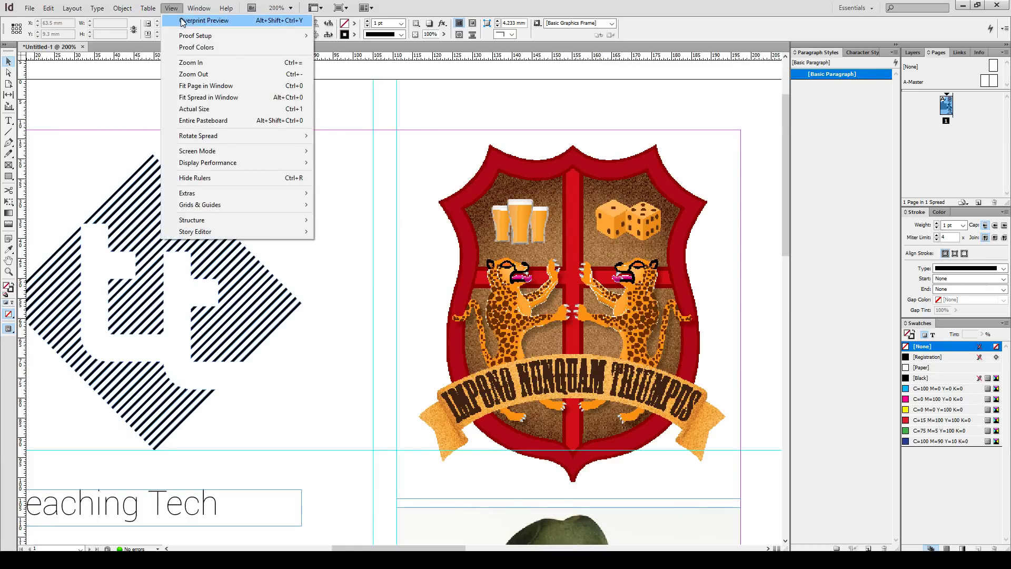
{"action": "left_click", "coordinate": [184, 20]}
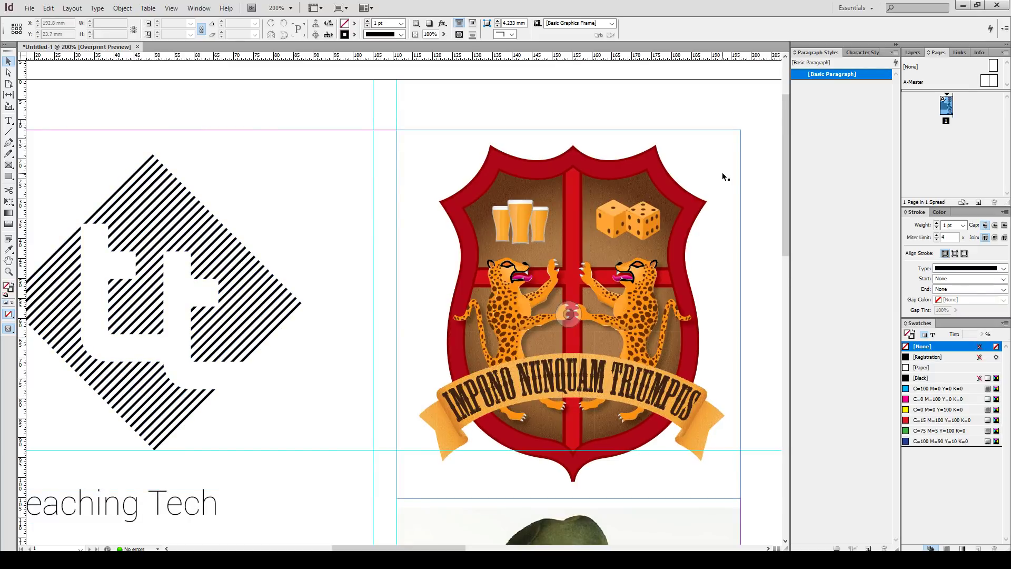
{"action": "key", "text": "ctrl+minus"}
{"action": "key", "text": "ctrl+minus"}
{"action": "key", "text": "ctrl+minus"}
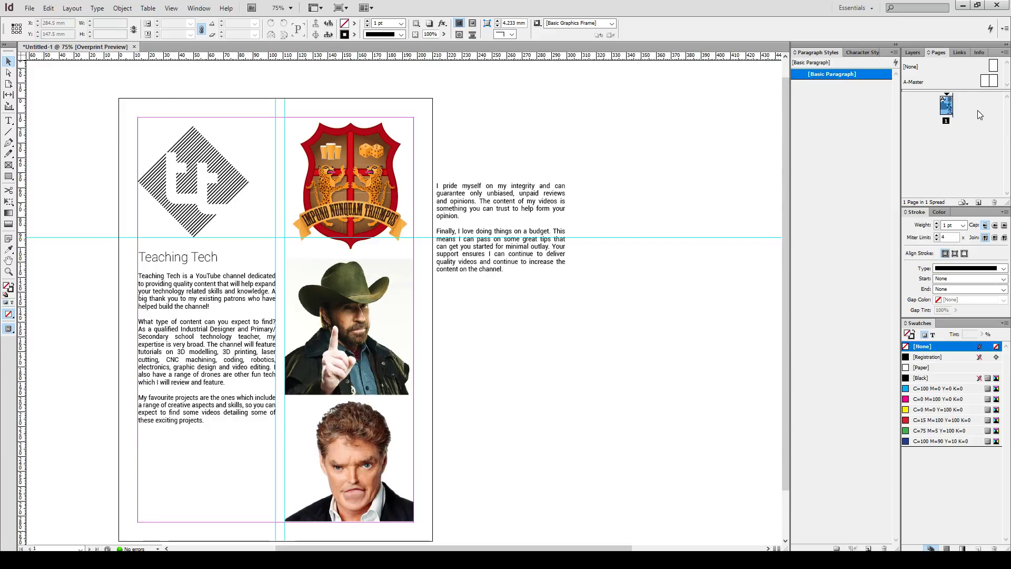
{"action": "left_click", "coordinate": [211, 158]}
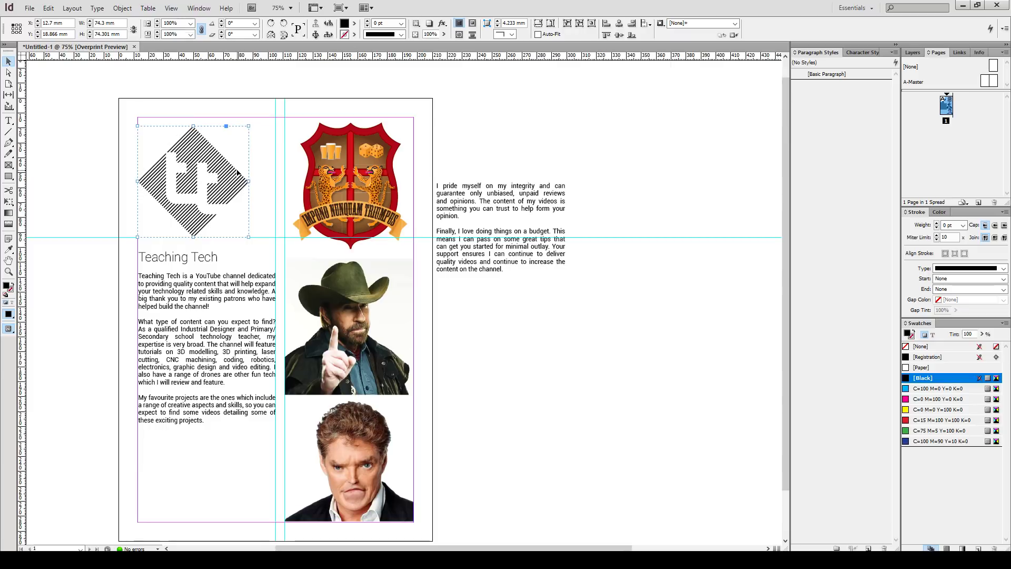
Paste the tt logo onto the A-Master spread, shrink it, and place it top-right.
{"action": "double_click", "coordinate": [986, 83]}
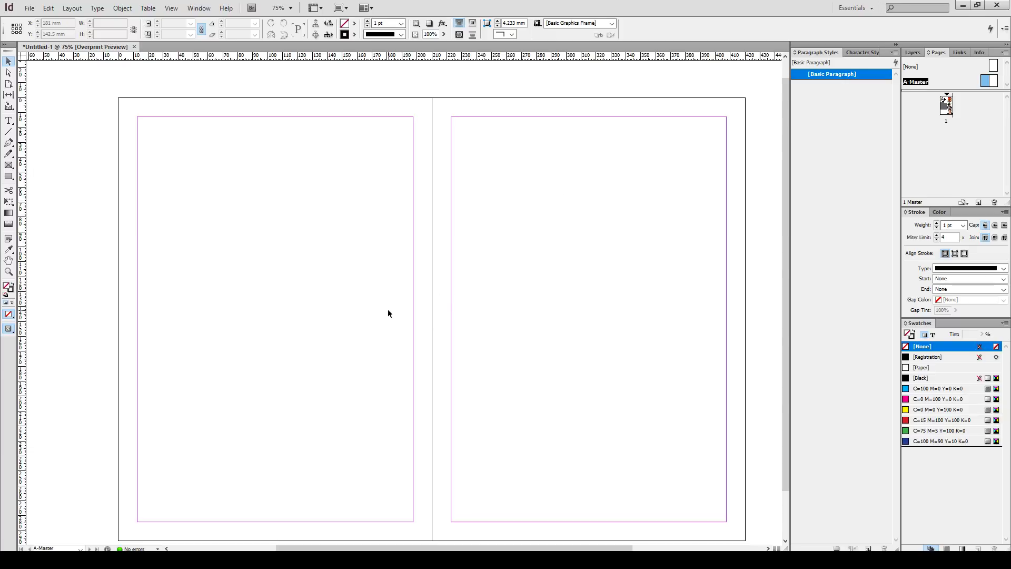
{"action": "key", "text": "ctrl+v"}
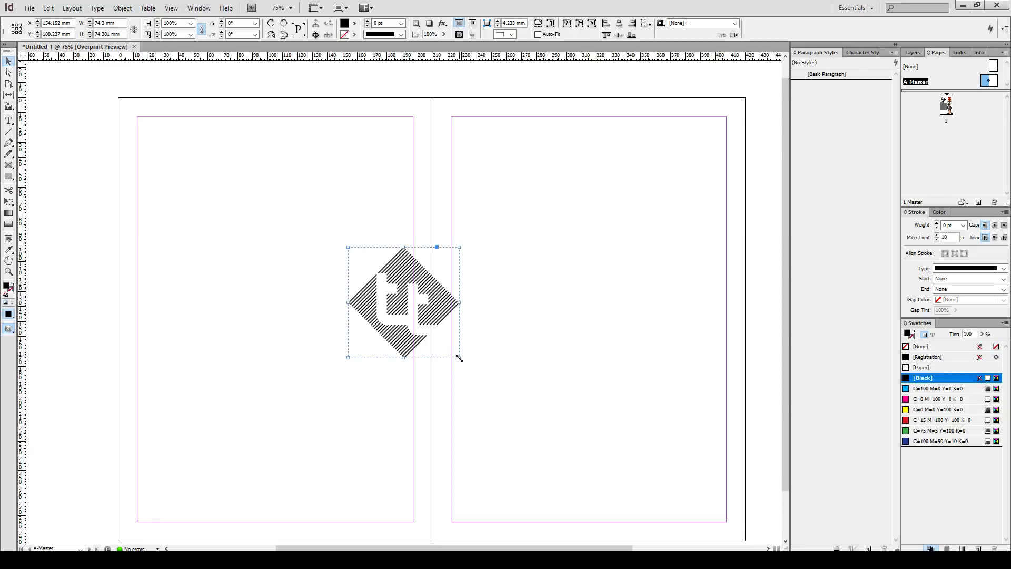
{"action": "left_click_drag", "start_coordinate": [458, 358], "coordinate": [403, 303]}
{"action": "left_click_drag", "start_coordinate": [387, 268], "coordinate": [731, 124]}
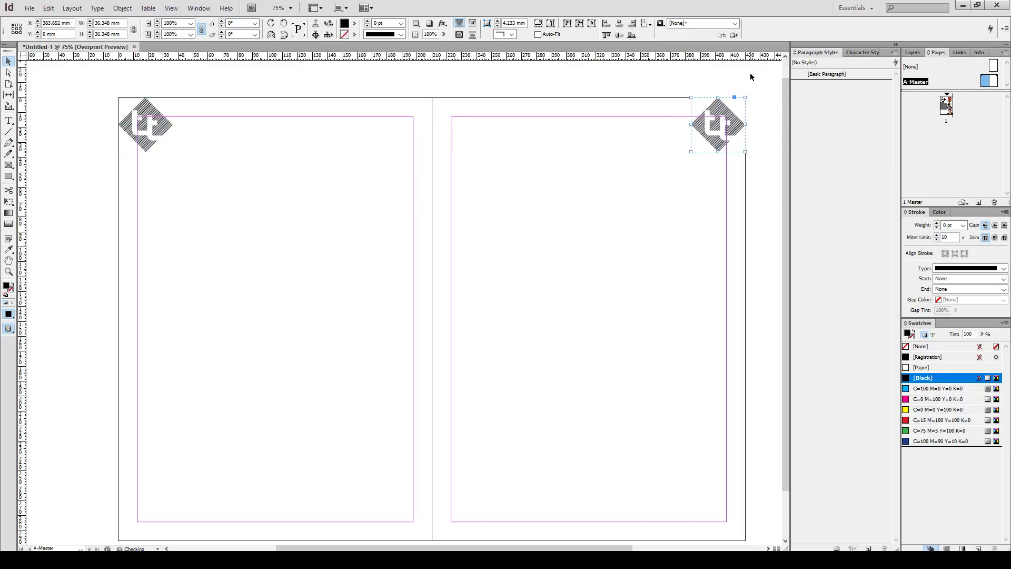
{"action": "left_click", "coordinate": [750, 73]}
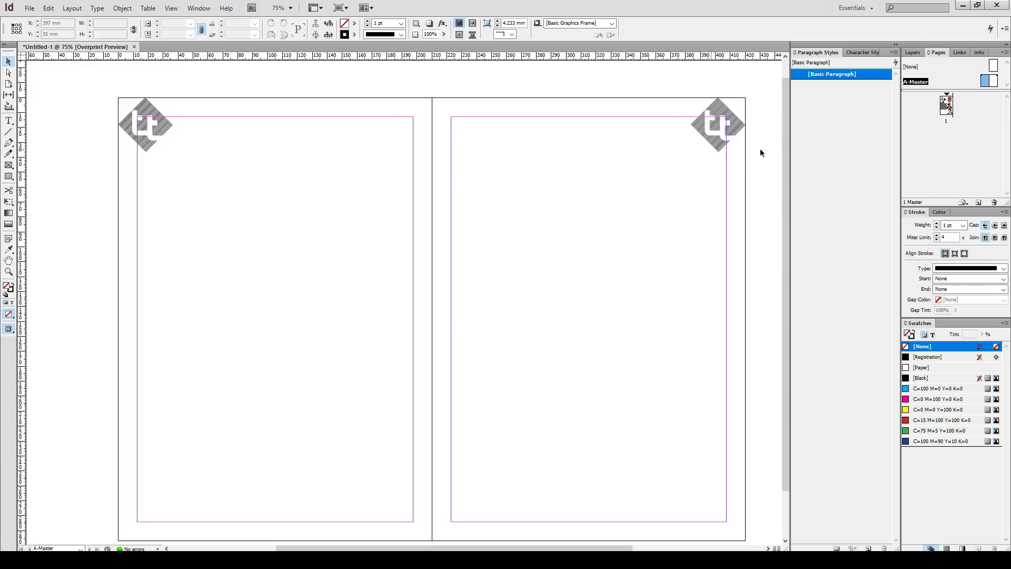
Add three new pages so the document has four pages.
{"action": "double_click", "coordinate": [947, 112]}
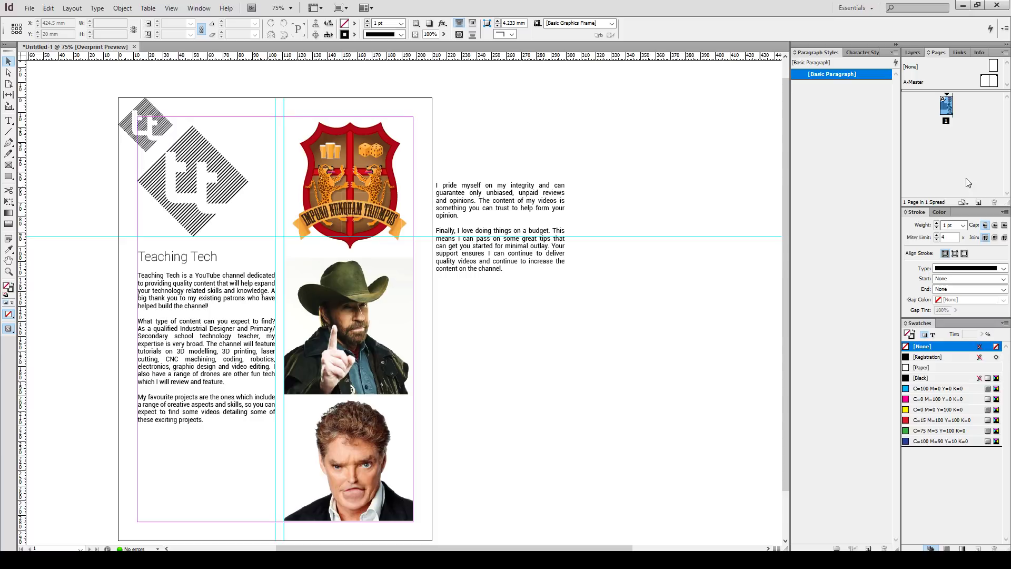
{"action": "left_click", "coordinate": [980, 203]}
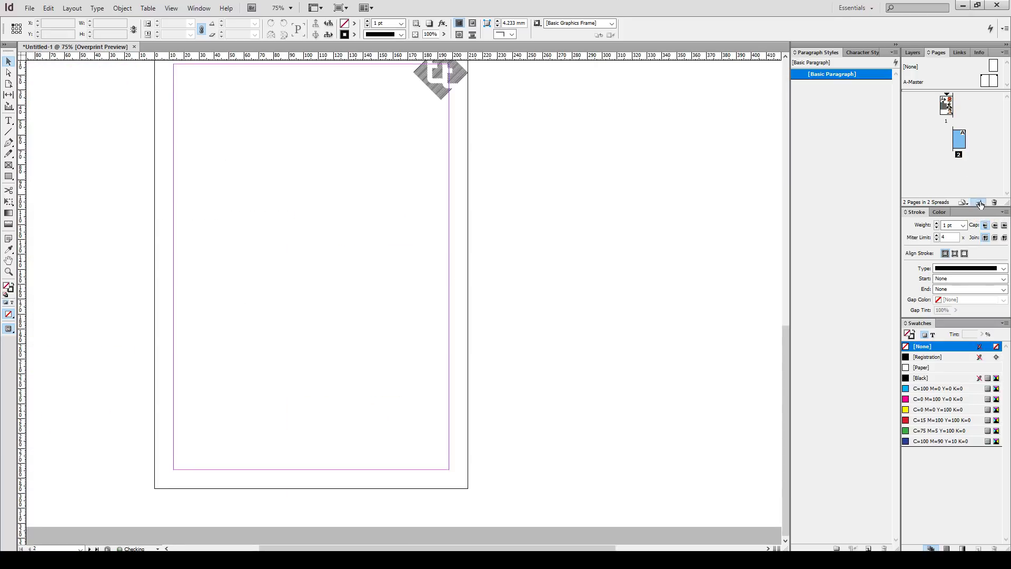
{"action": "left_click", "coordinate": [980, 203]}
{"action": "left_click", "coordinate": [979, 204]}
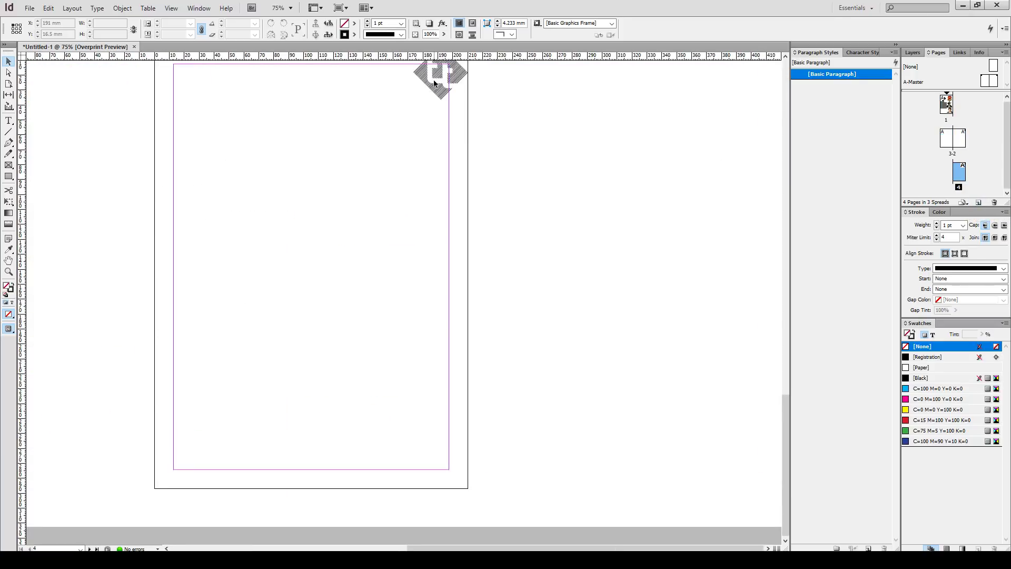
Move the left A-Master logo inward to the margin corner, then return to page 1.
{"action": "double_click", "coordinate": [985, 81]}
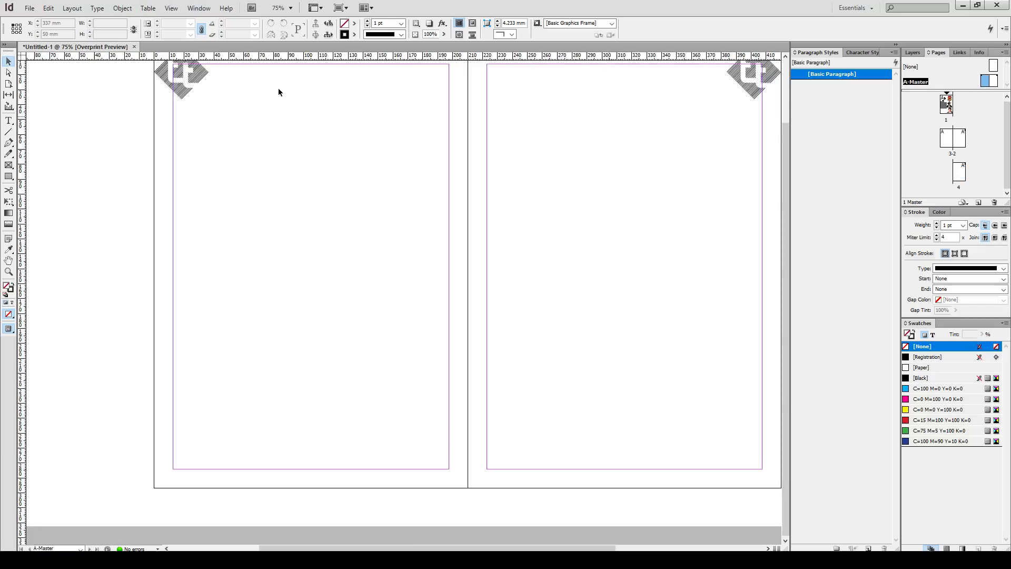
{"action": "left_click_drag", "start_coordinate": [172, 72], "coordinate": [227, 126]}
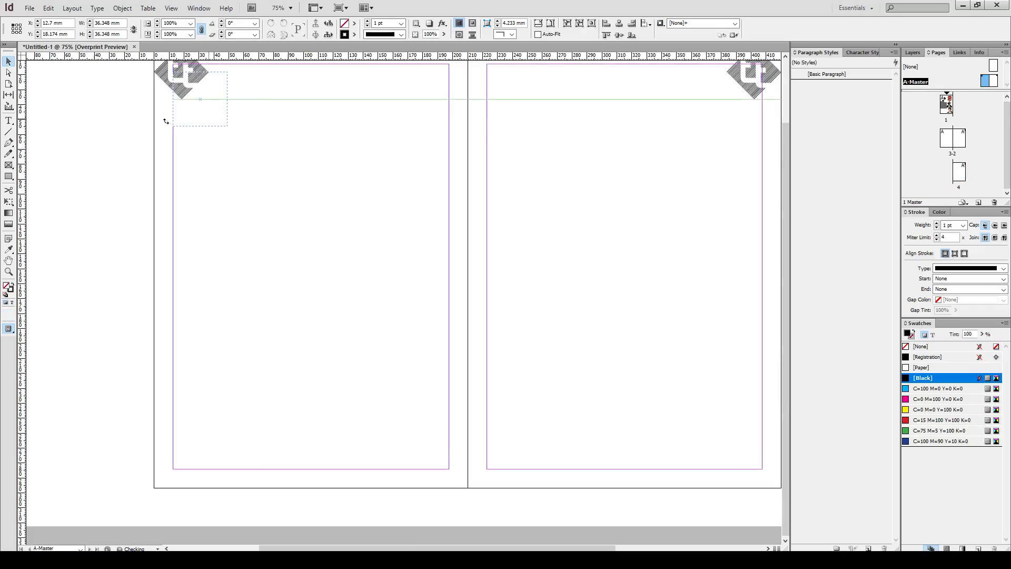
{"action": "double_click", "coordinate": [953, 139]}
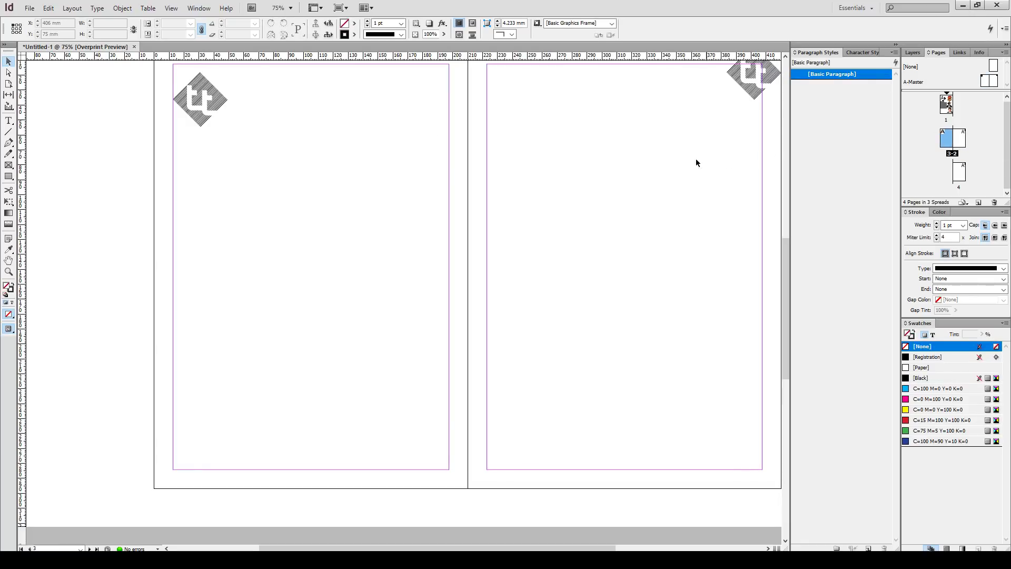
{"action": "key", "text": "ctrl+shift+Page_Up"}
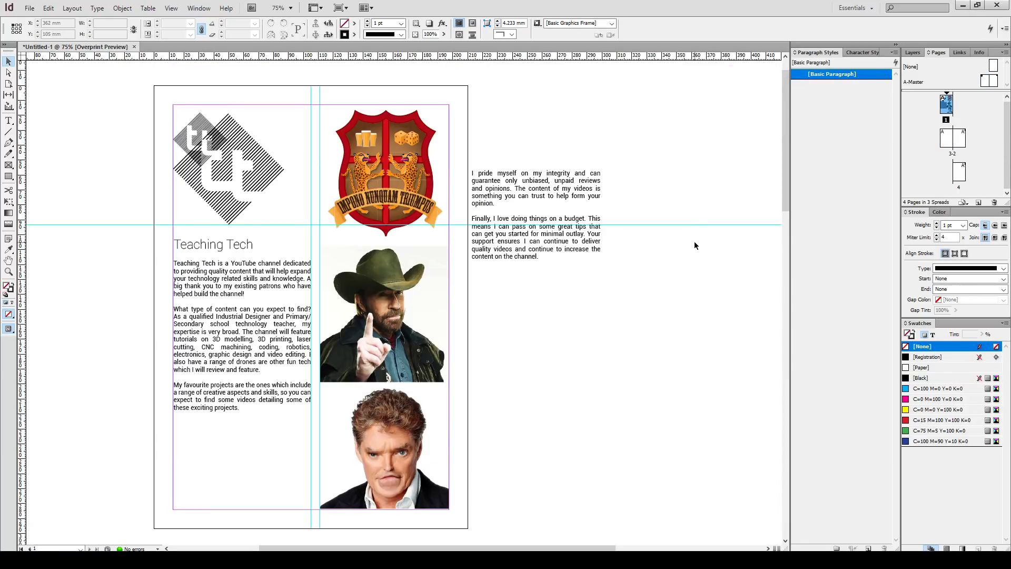
Create a paragraph style named Heading 1 from the Teaching Tech heading text.
{"action": "double_click", "coordinate": [247, 246]}
{"action": "left_click_drag", "start_coordinate": [254, 246], "coordinate": [173, 246]}
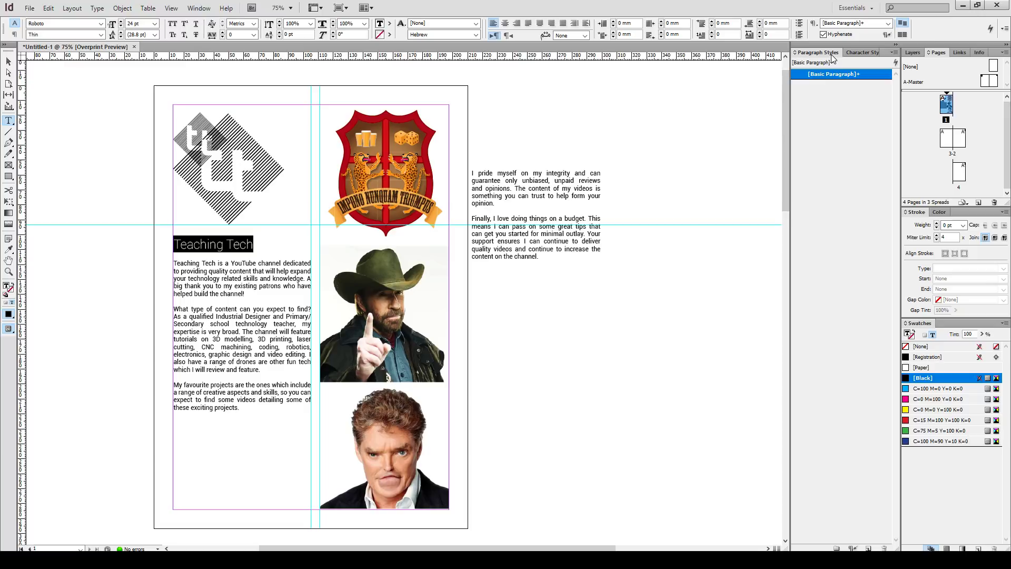
{"action": "left_click", "coordinate": [867, 547]}
{"action": "double_click", "coordinate": [839, 85]}
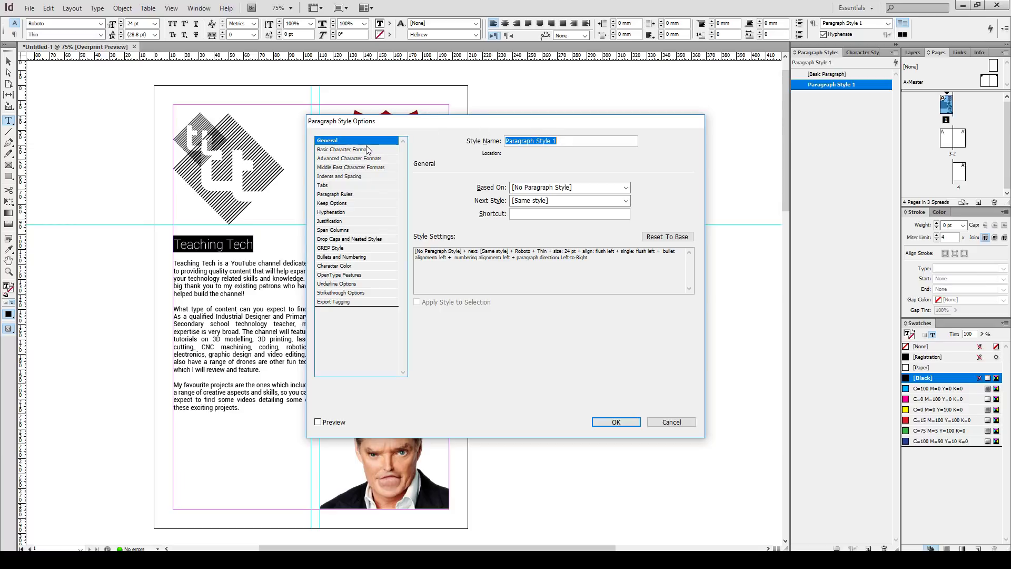
{"action": "left_click_drag", "start_coordinate": [574, 144], "coordinate": [491, 140]}
{"action": "type", "text": "Heading"}
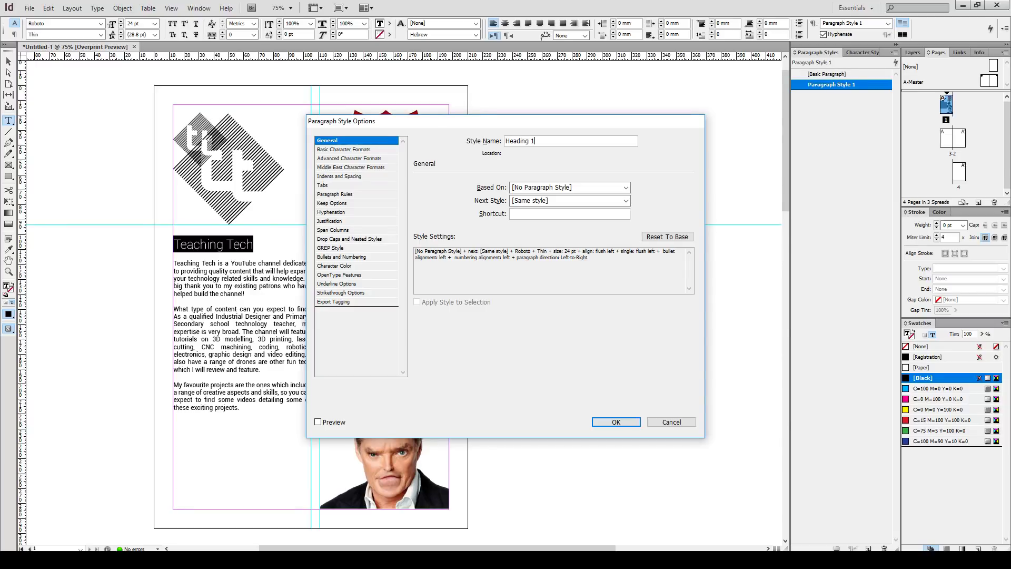
{"action": "key", "text": "Return"}
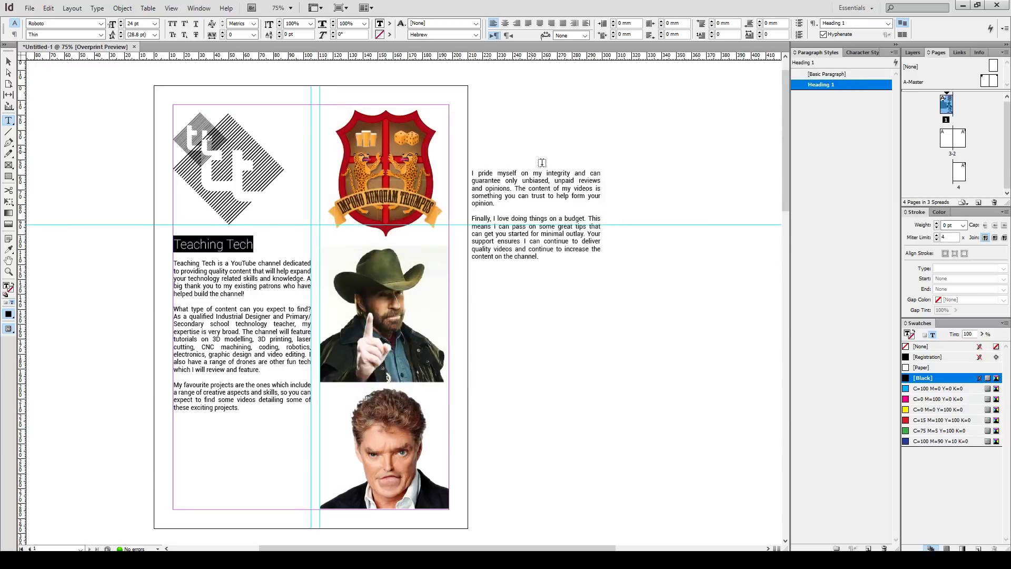
Apply Heading 1 to a new 'ngfnfgnfnf' line and the 'What type of content' paragraph.
{"action": "left_click", "coordinate": [259, 299]}
{"action": "key", "text": "Return"}
{"action": "type", "text": "ngfnfgnfnf"}
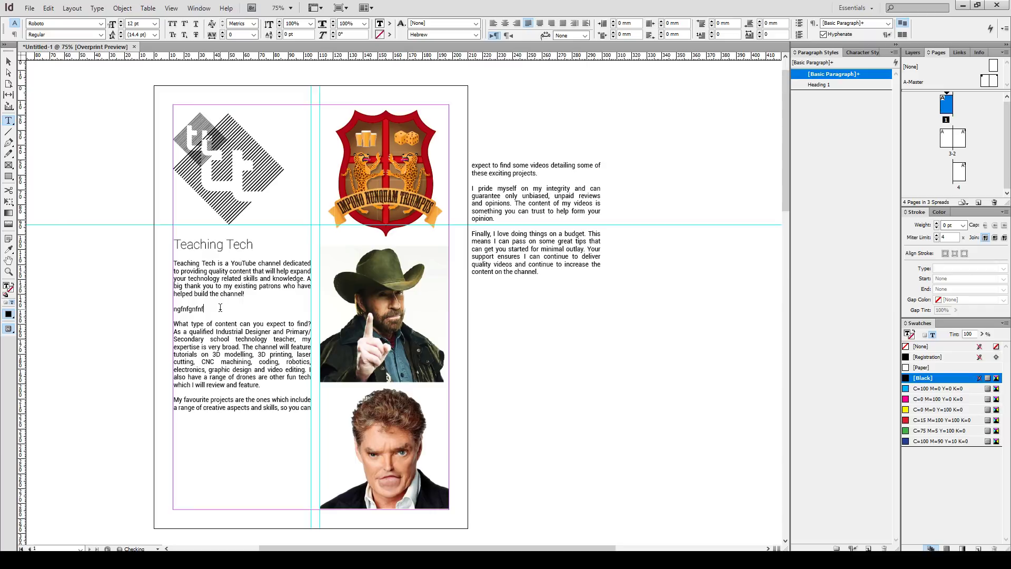
{"action": "left_click_drag", "start_coordinate": [220, 308], "coordinate": [170, 309]}
{"action": "left_click", "coordinate": [822, 85]}
{"action": "left_click", "coordinate": [252, 331]}
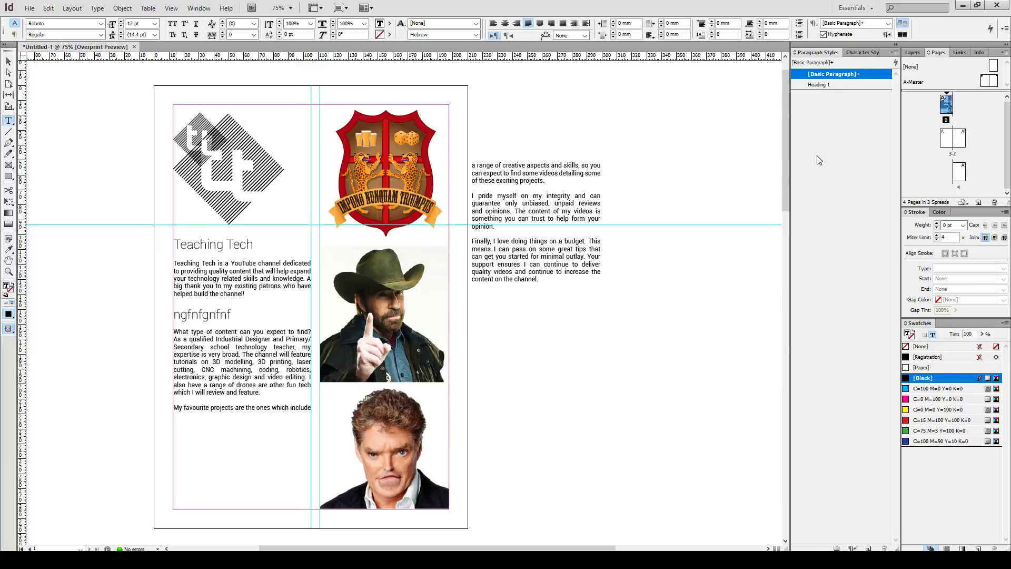
{"action": "key", "text": "ctrl+KP_1"}
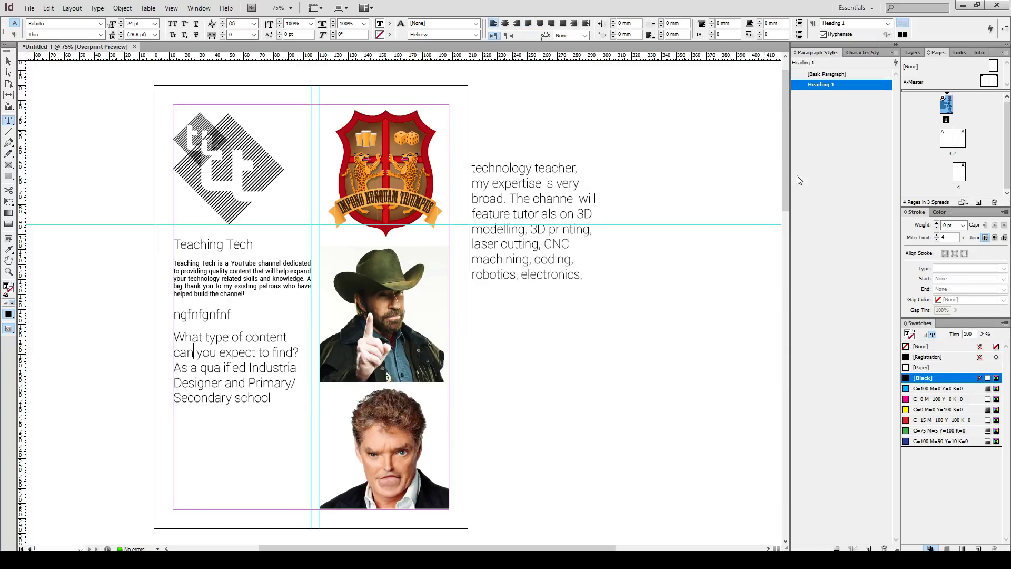
Increase the Heading 1 style's font size to 26 pt.
{"action": "double_click", "coordinate": [828, 85]}
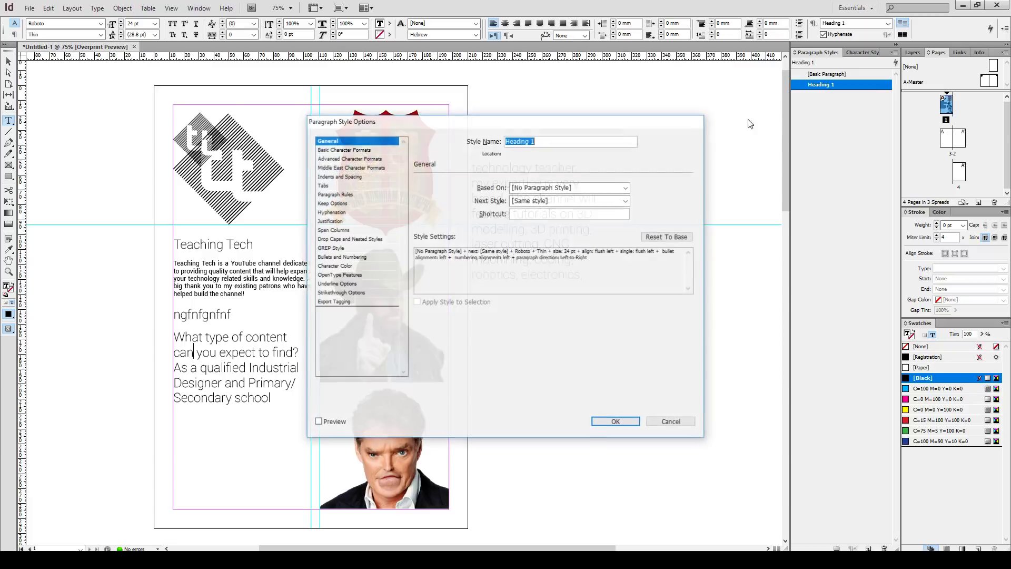
{"action": "left_click", "coordinate": [348, 150]}
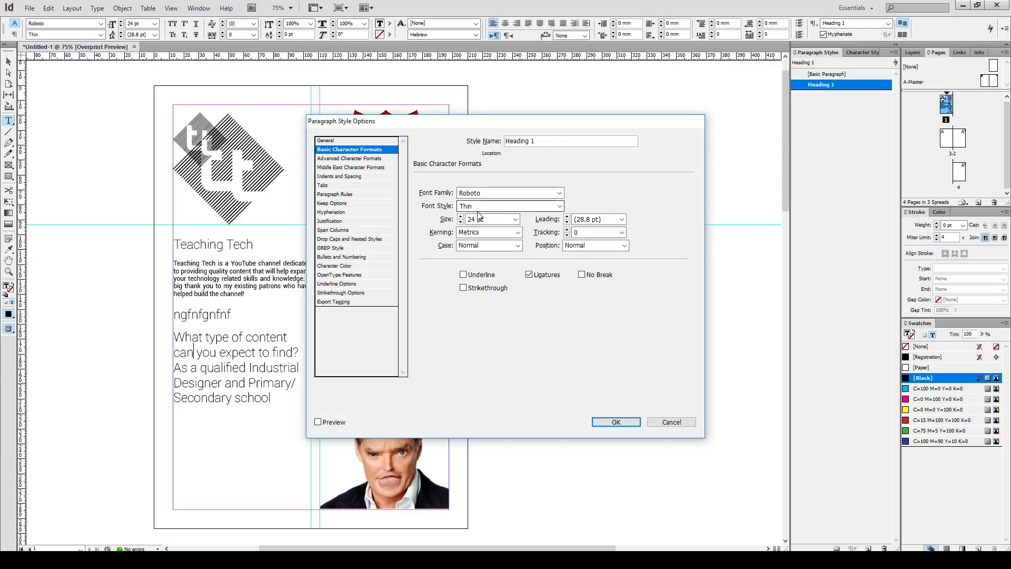
{"action": "left_click", "coordinate": [611, 422]}
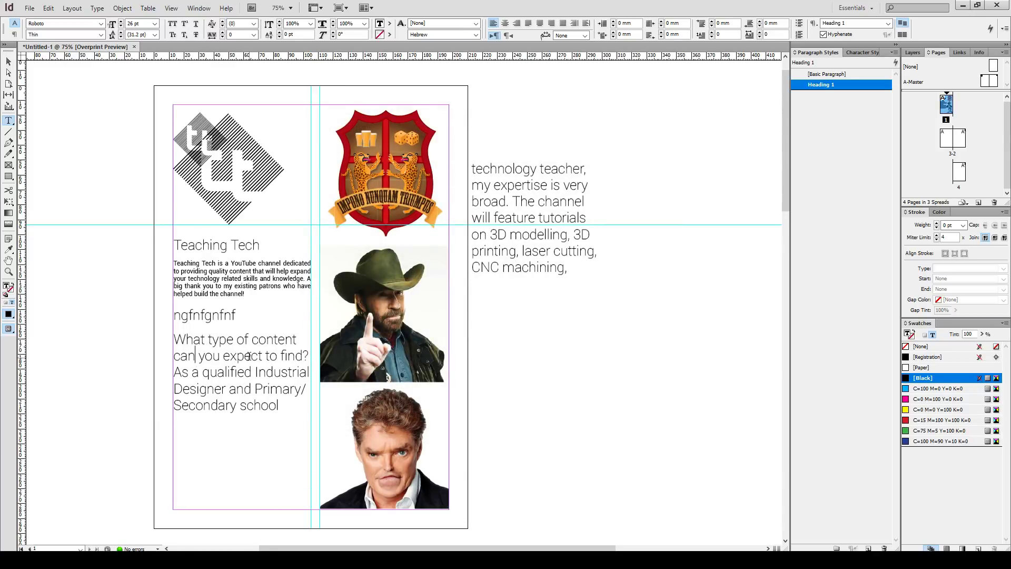
Reset the 'What type of content' paragraph to [Basic Paragraph] and zoom out to all pages.
{"action": "key", "text": "ctrl+shift+a"}
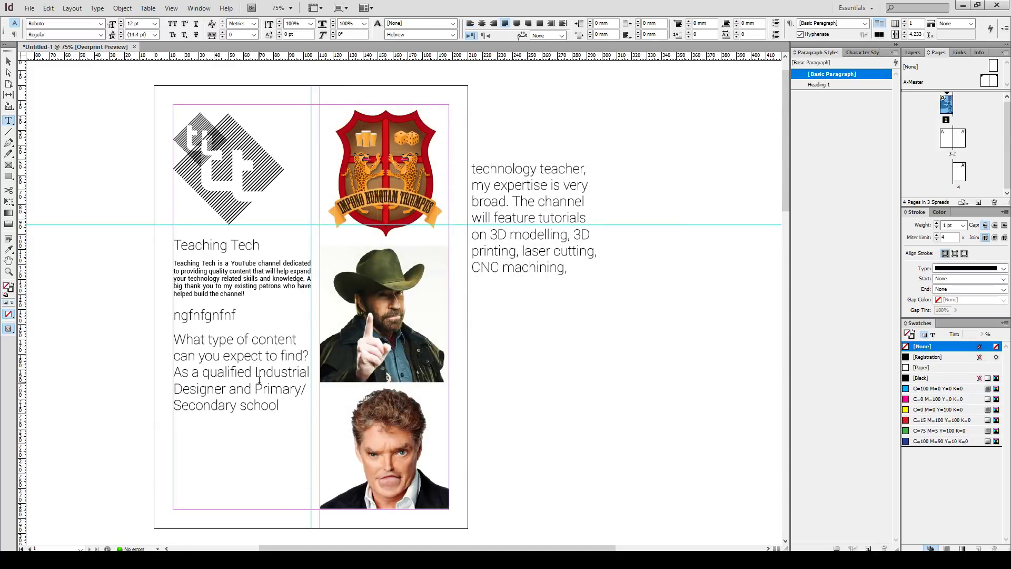
{"action": "left_click", "coordinate": [235, 358]}
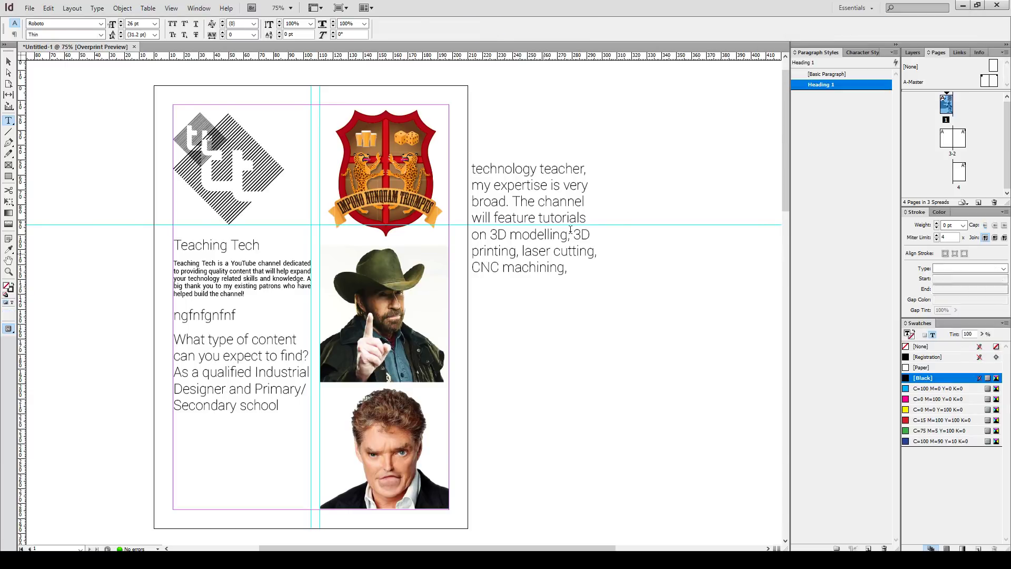
{"action": "left_click", "coordinate": [823, 77]}
{"action": "key", "text": "Escape"}
{"action": "key", "text": "ctrl+minus"}
{"action": "key", "text": "ctrl+minus"}
{"action": "key", "text": "ctrl+minus"}
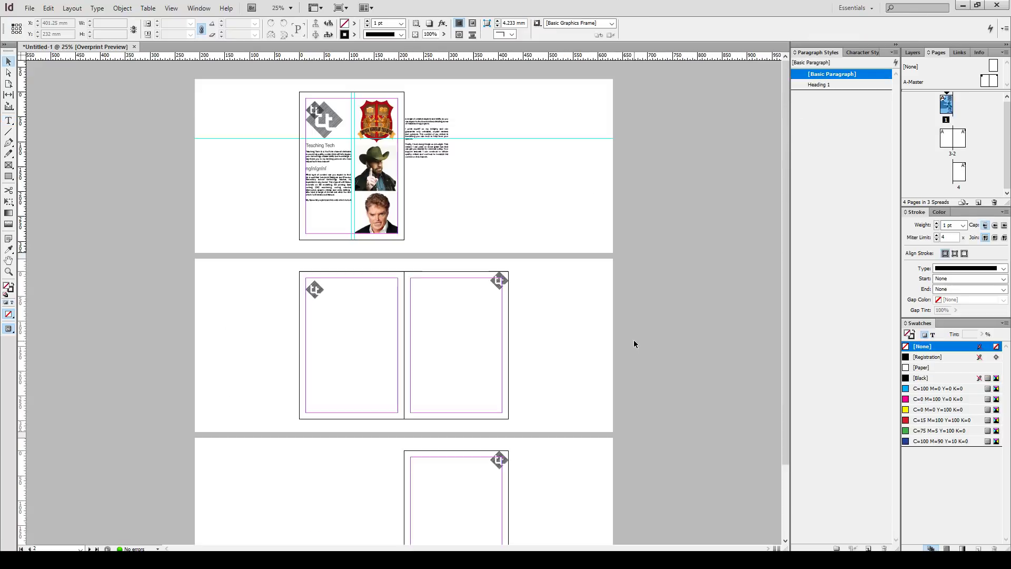
{"action": "key", "text": "alt+Tab"}
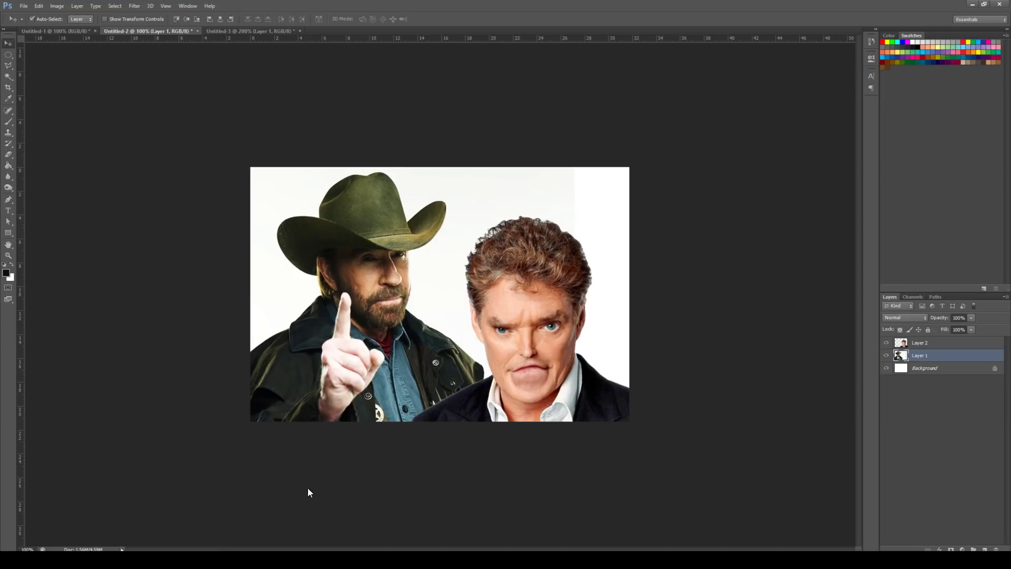